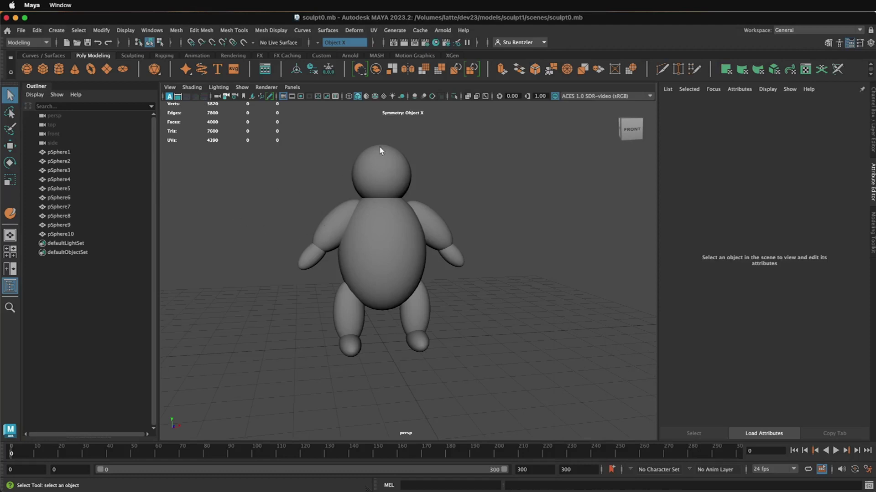
Try building a stacked form from moved and scaled duplicates of the torso sphere beside the character, and delete the duplicates.
click(10, 146)
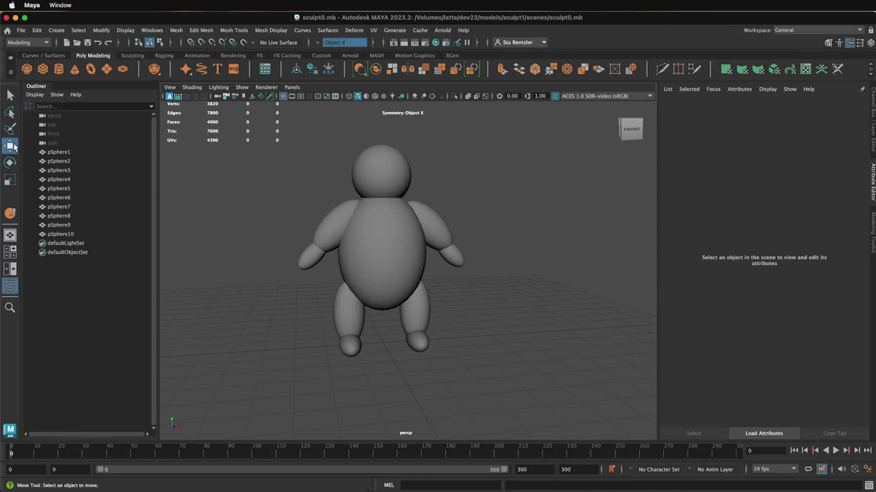
click(404, 244)
shift+drag(427, 251, 571, 261)
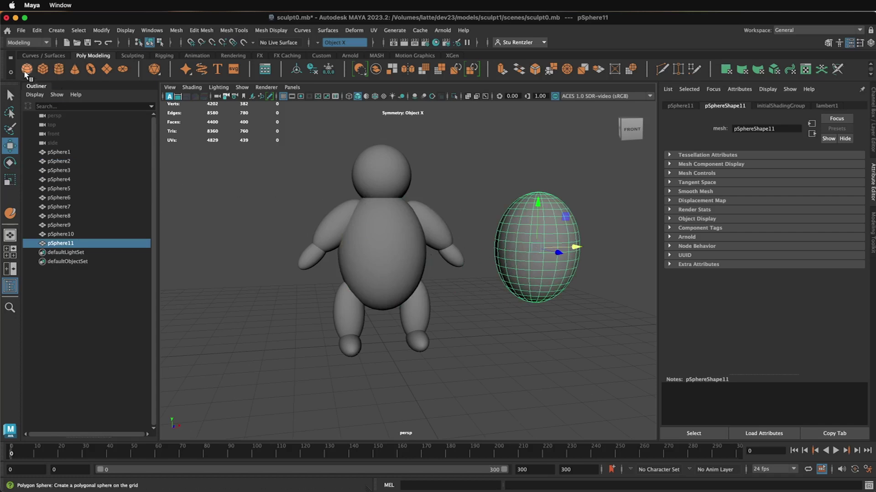
mouse_move(537, 202)
mouse_down()
mouse_move(535, 136)
mouse_move(535, 177)
mouse_move(522, 170)
mouse_move(516, 205)
mouse_move(525, 131)
mouse_up()
click(10, 181)
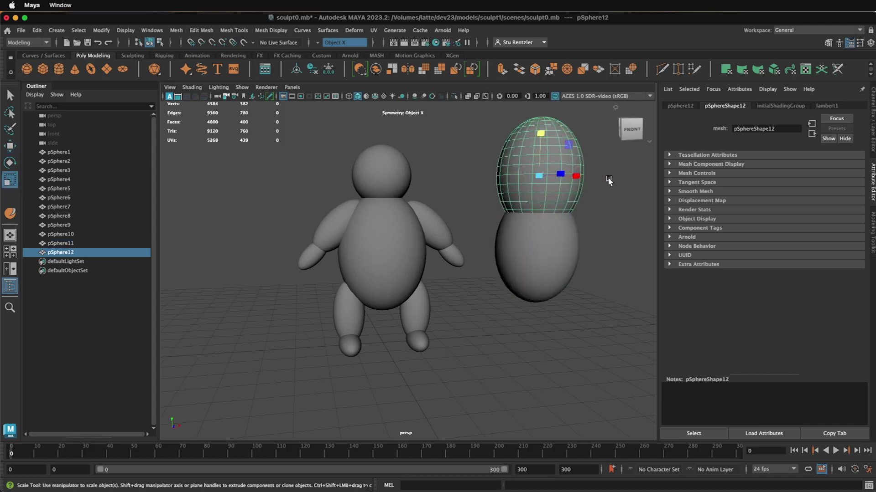
drag(548, 176, 568, 221)
drag(583, 313, 509, 176)
key(Delete)
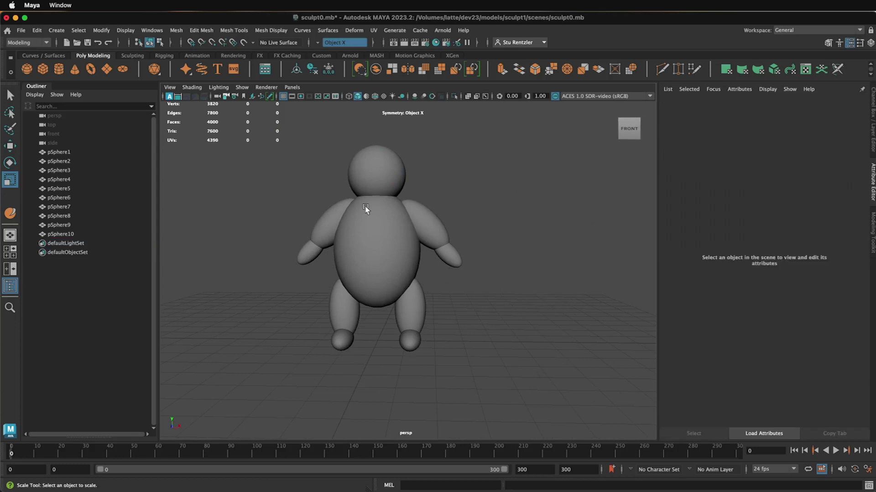
Try to sculpt across all ten selected body spheres with the Sculpt Tool, and undo the stroke.
key(f)
scroll(372, 230, down, 3)
alt+middle_drag(372, 229, 411, 250)
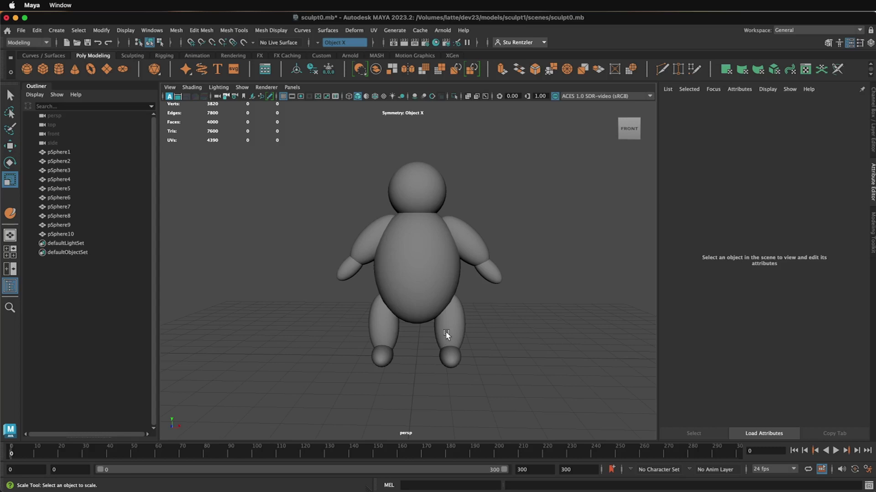
click(403, 195)
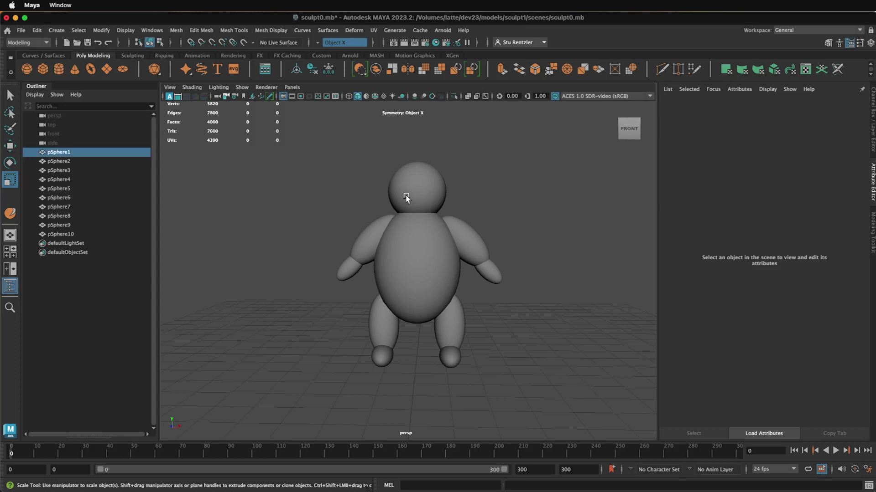
drag(294, 137, 547, 406)
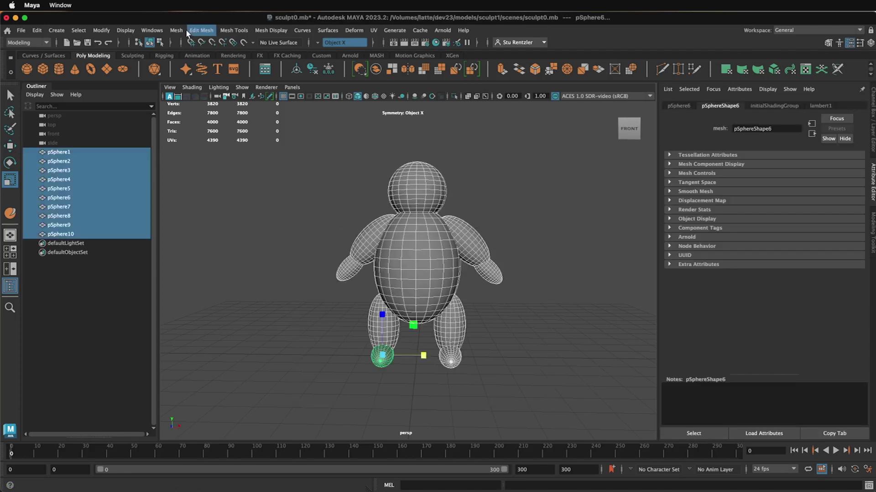
click(233, 30)
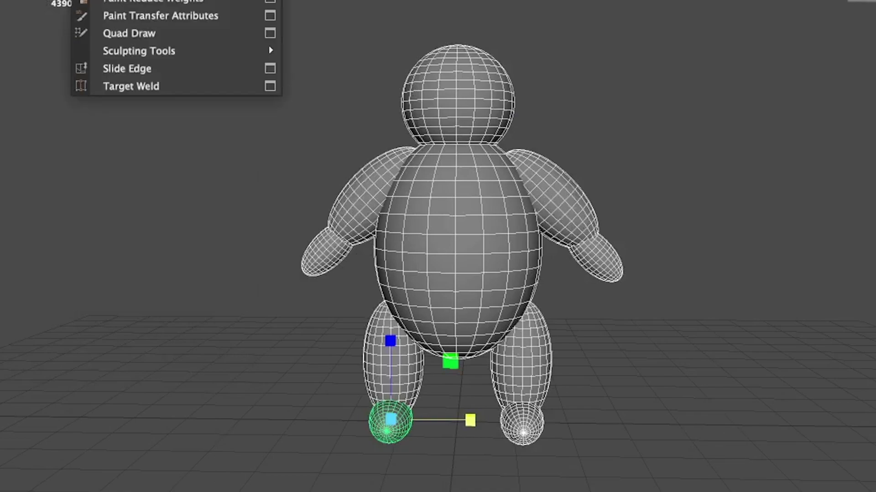
mouse_move(226, 50)
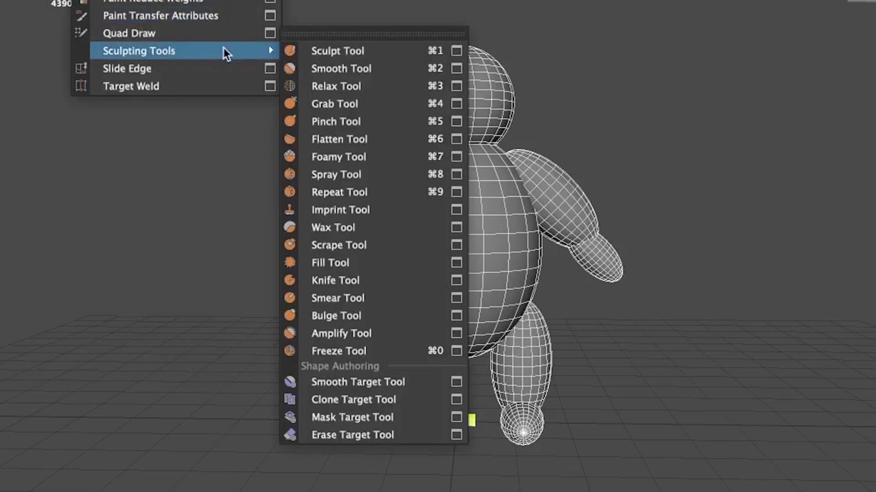
click(307, 50)
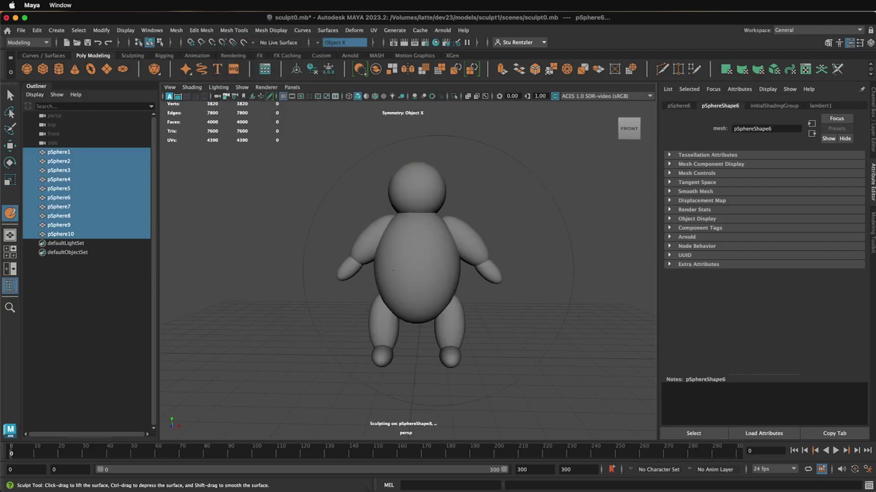
drag(438, 271, 466, 254)
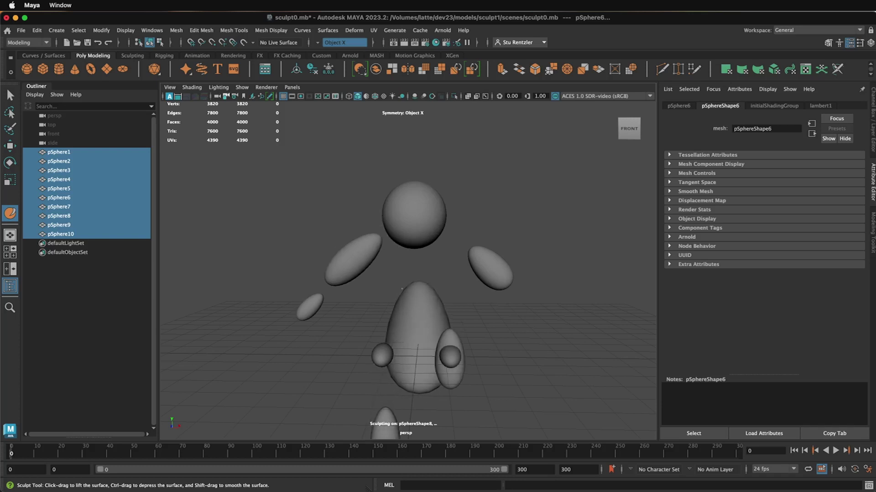
key(ctrl+z)
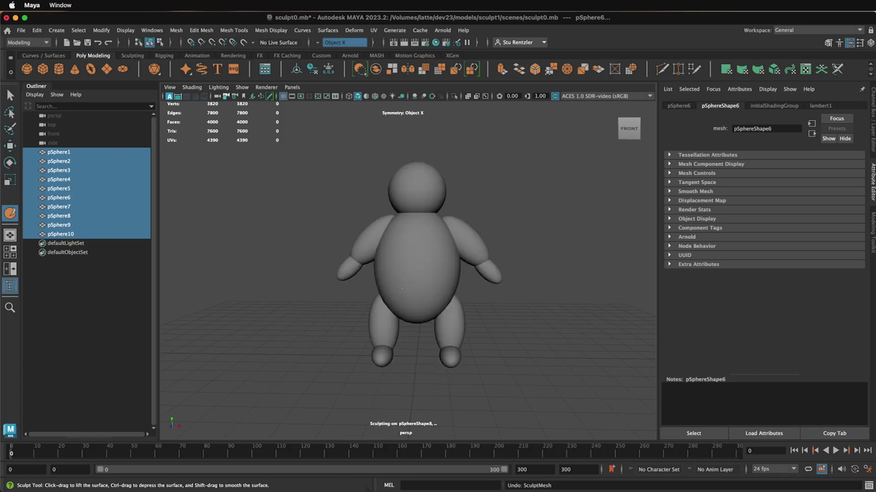
Select all ten body spheres and fuse them into one mesh with a Boolean Union.
click(10, 146)
click(277, 220)
click(401, 180)
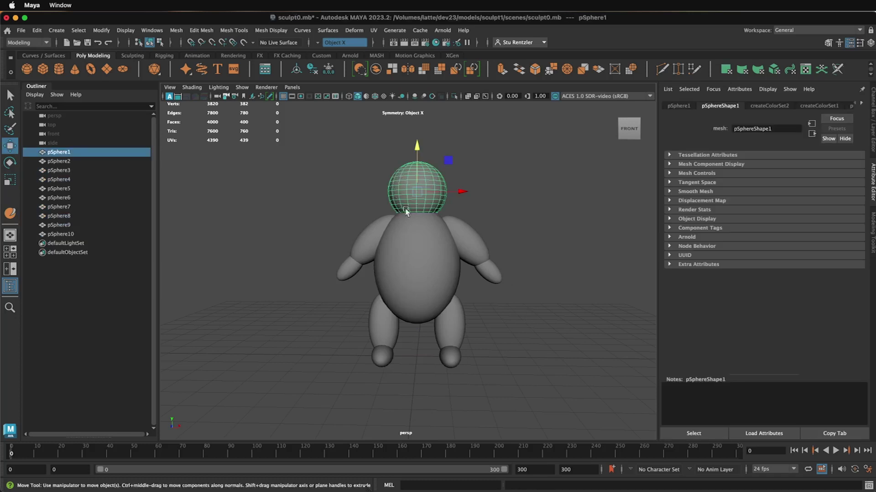
click(374, 171)
click(393, 177)
drag(296, 138, 582, 391)
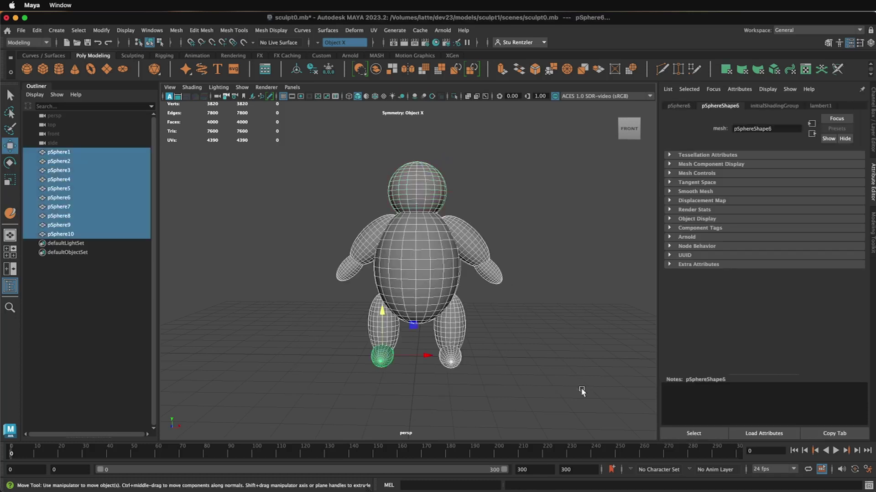
click(175, 31)
mouse_move(195, 54)
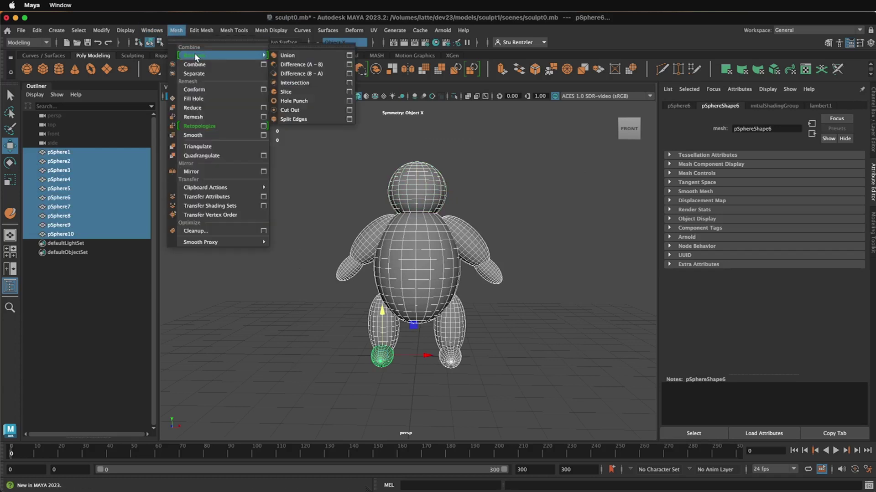
click(282, 54)
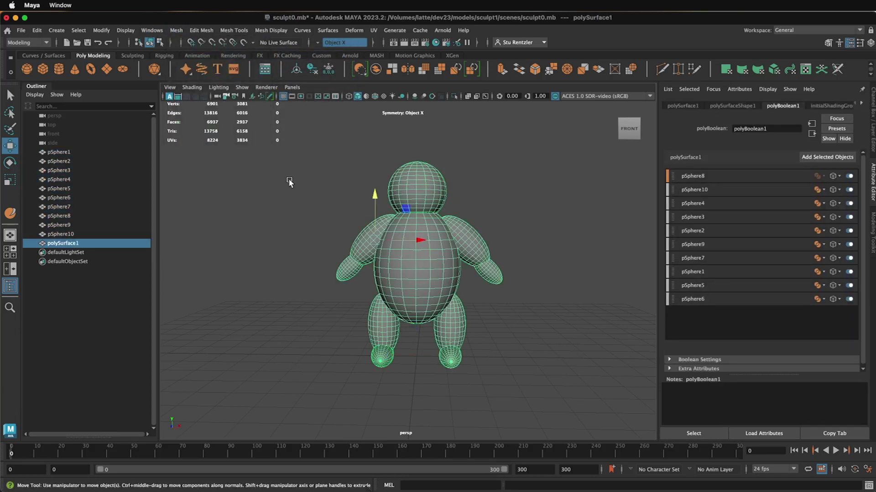
Try moving the union mesh sideways off its source spheres, and undo the move.
drag(420, 241, 294, 240)
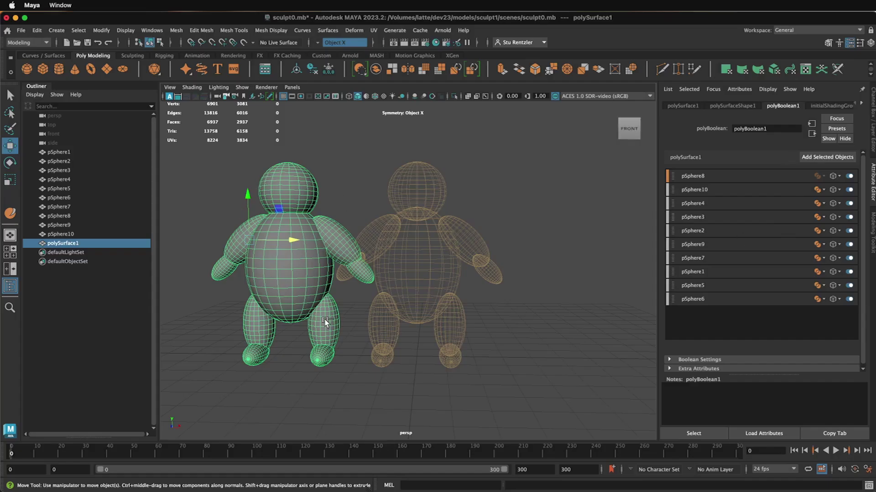
key(z)
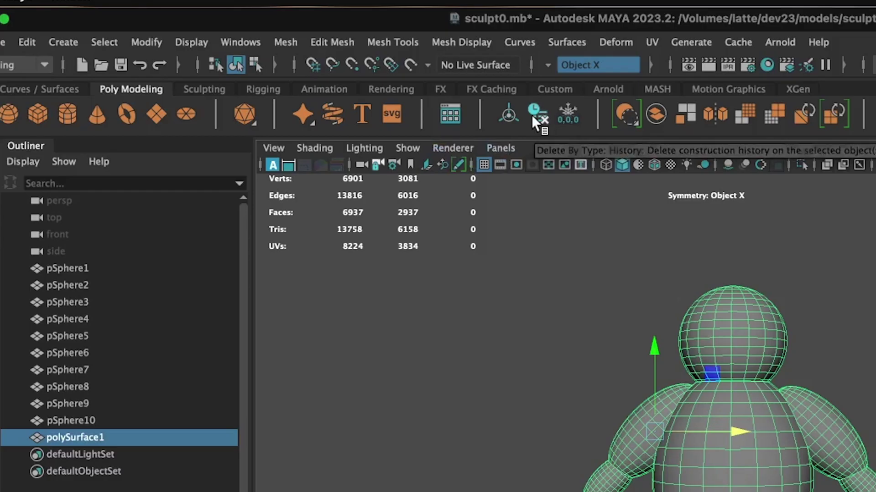
Delete the construction history of the unioned body mesh.
click(312, 71)
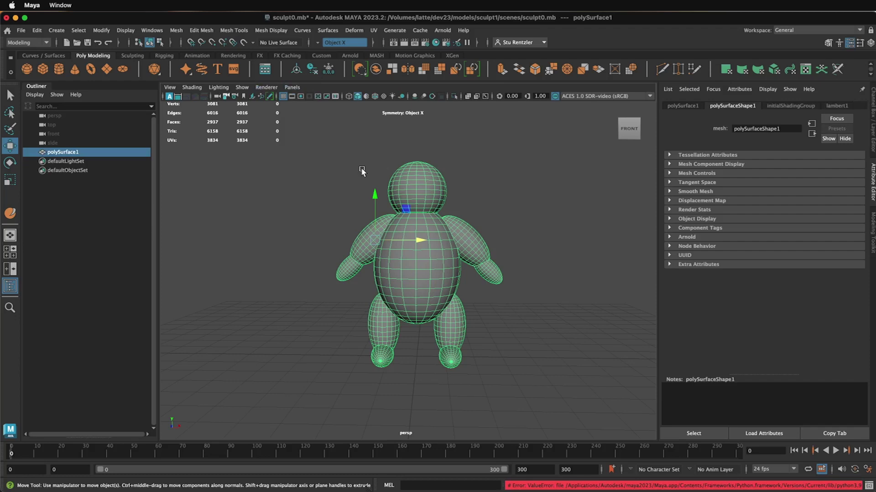
scroll(428, 235, up, 5)
scroll(428, 234, down, 3)
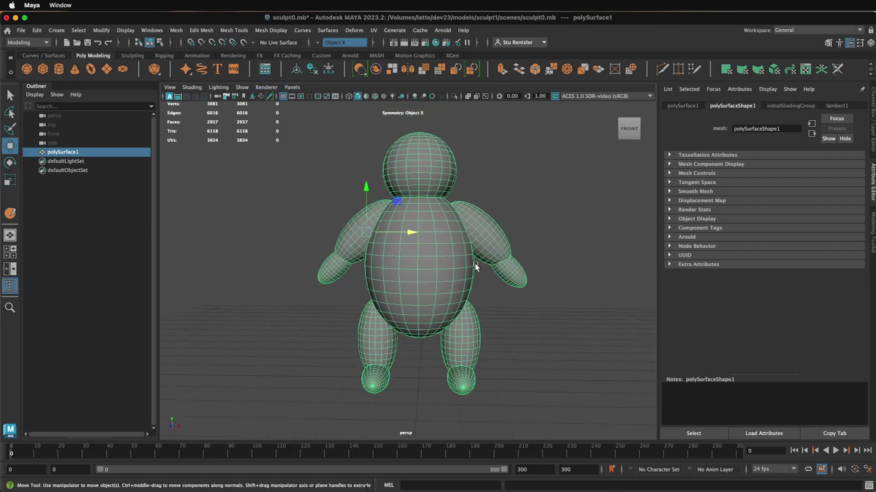
mouse_move(475, 267)
alt+mouse_down()
mouse_move(391, 266)
mouse_move(475, 268)
alt+mouse_up()
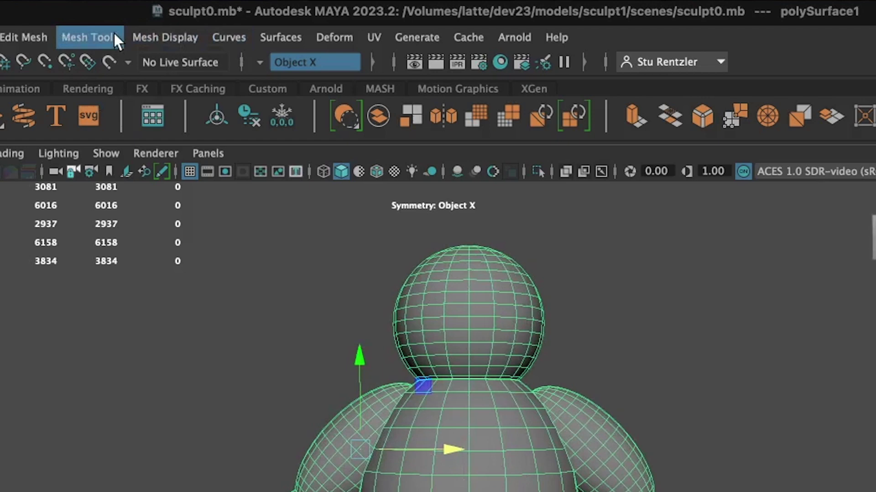
Try to sculpt the unioned body with the Sculpt Tool, undo the stroke and return to the Move Tool.
click(246, 29)
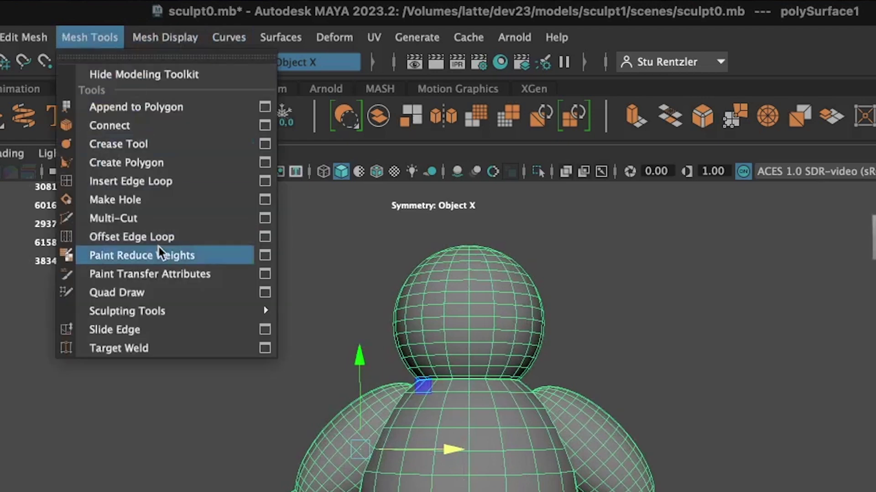
mouse_move(185, 314)
click(319, 308)
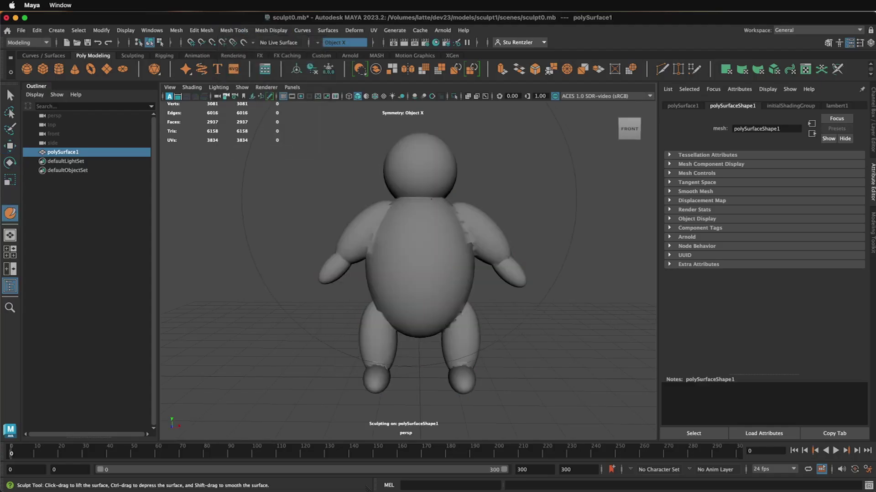
mouse_move(431, 199)
mouse_down()
mouse_move(427, 283)
mouse_move(425, 191)
mouse_move(401, 228)
mouse_up()
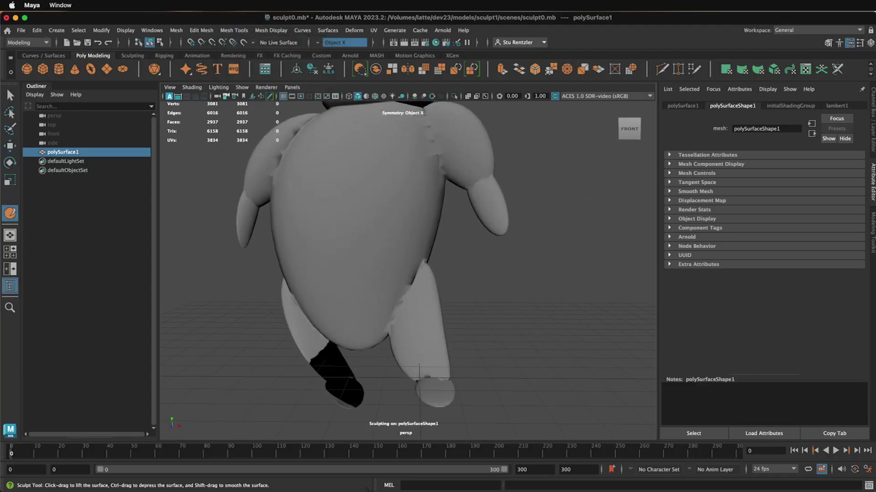
mouse_move(387, 257)
alt+mouse_down()
mouse_move(348, 264)
mouse_move(352, 254)
mouse_move(391, 244)
mouse_move(458, 245)
mouse_move(363, 243)
mouse_move(385, 244)
alt+mouse_up()
scroll(378, 258, down, 5)
key(z)
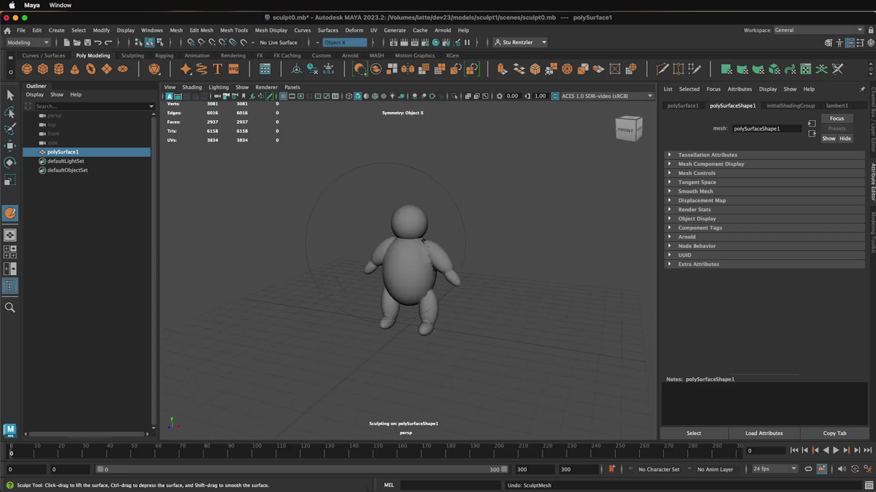
scroll(386, 243, up, 10)
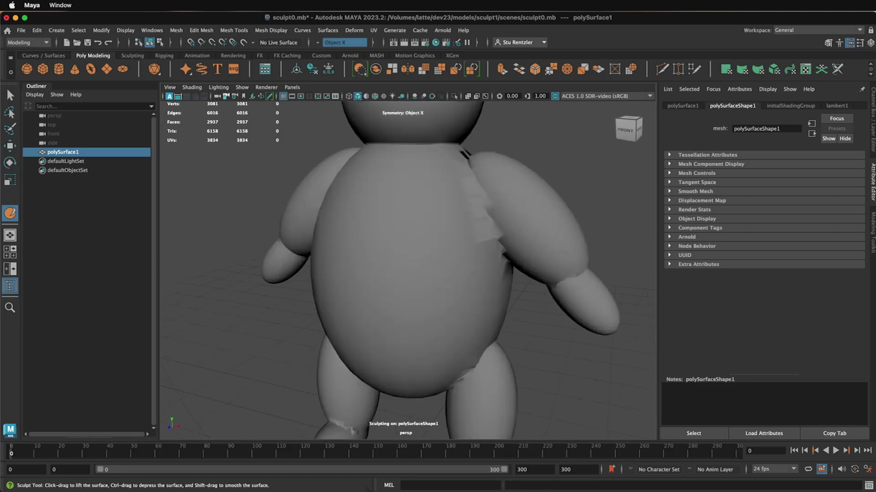
key(w)
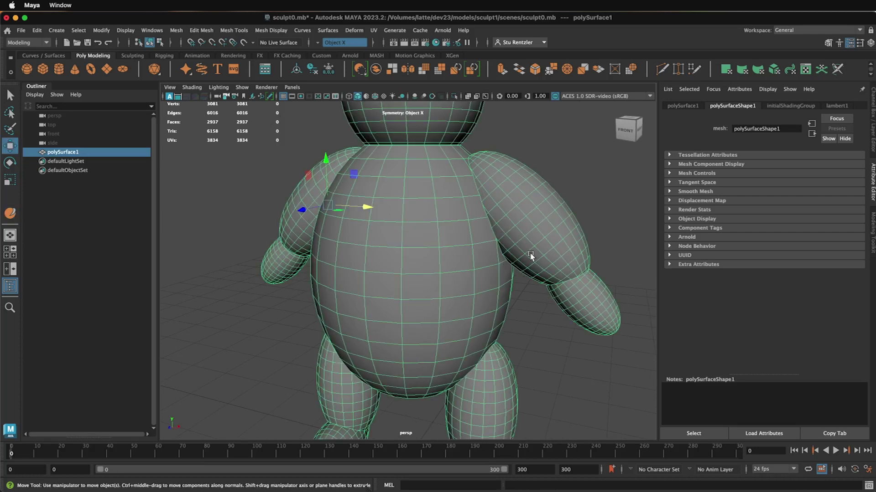
Save the scene as a new file named sculpt0-union.mb in the project's scenes folder.
scroll(465, 250, down, 3)
scroll(459, 251, down, 2)
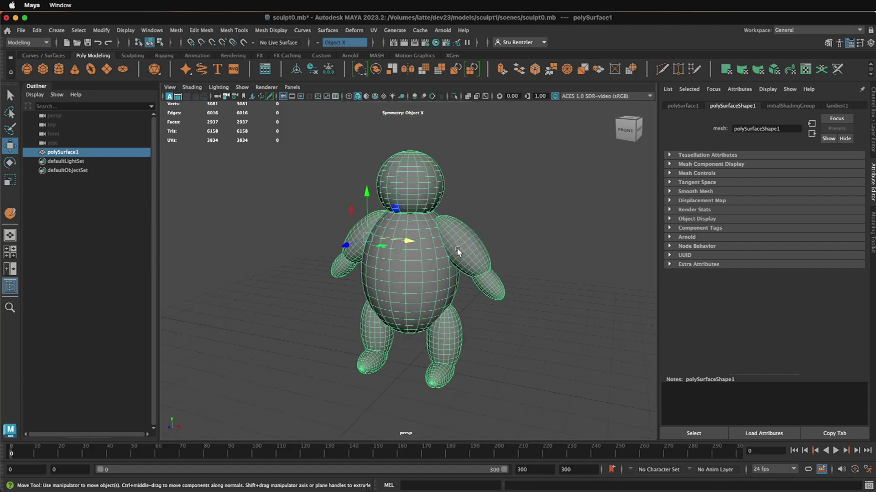
scroll(456, 250, up, 3)
alt+drag(441, 254, 460, 251)
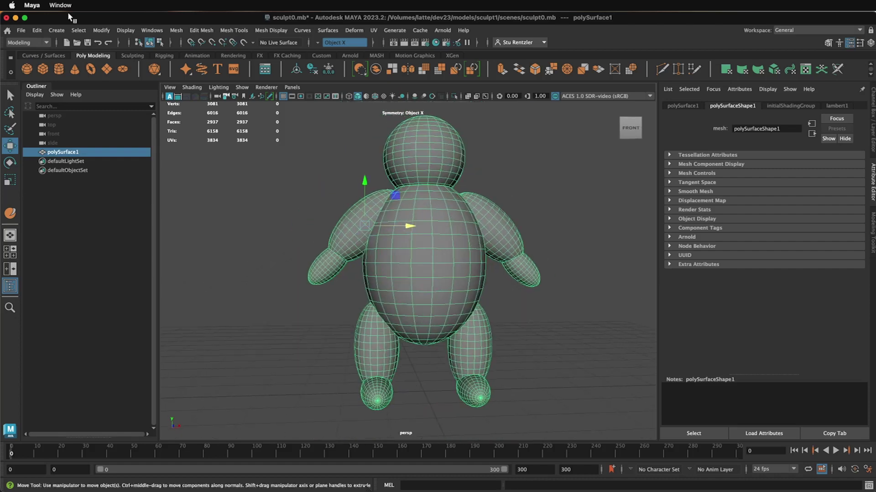
click(21, 30)
click(50, 77)
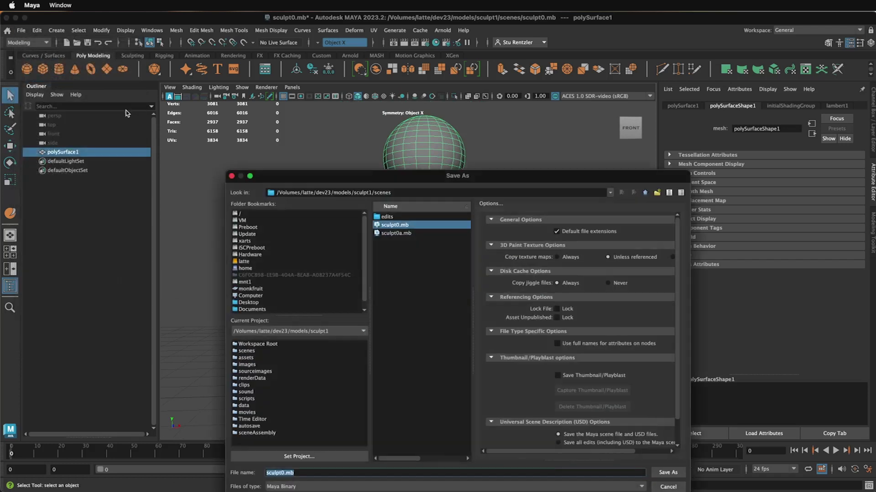
click(283, 472)
text(-d)
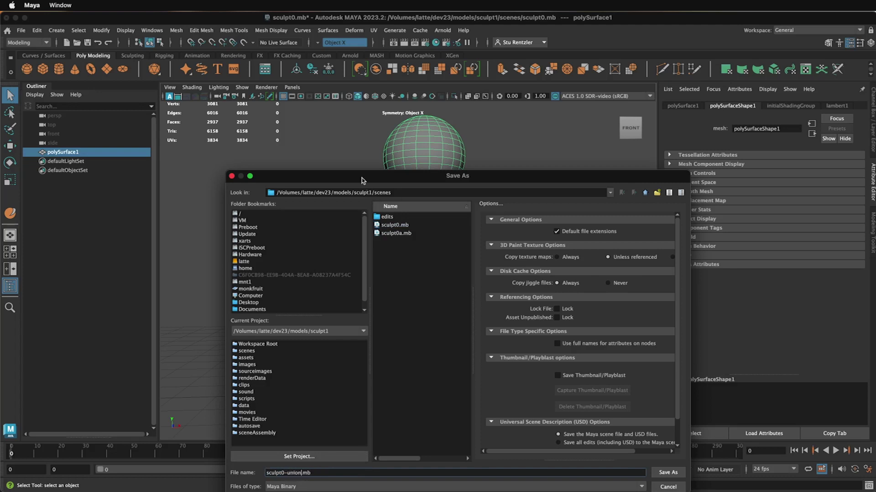
drag(364, 178, 351, 128)
click(648, 421)
key(w)
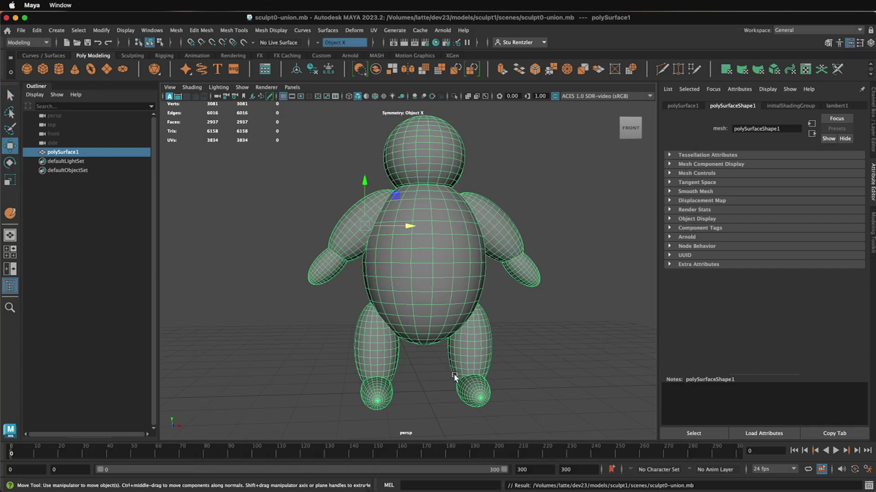
Examine the wireframe of the unioned mesh where the arms and legs join the torso.
click(529, 297)
click(386, 218)
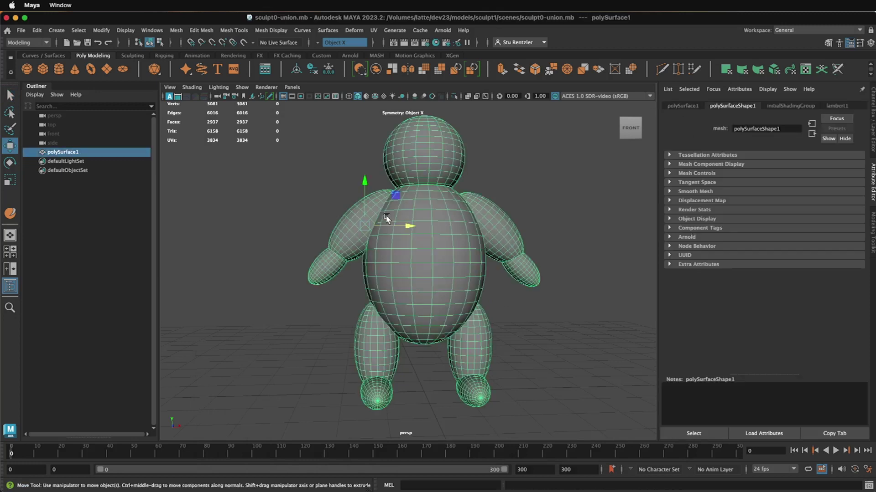
alt+right_drag(387, 219, 506, 219)
alt+drag(506, 219, 459, 219)
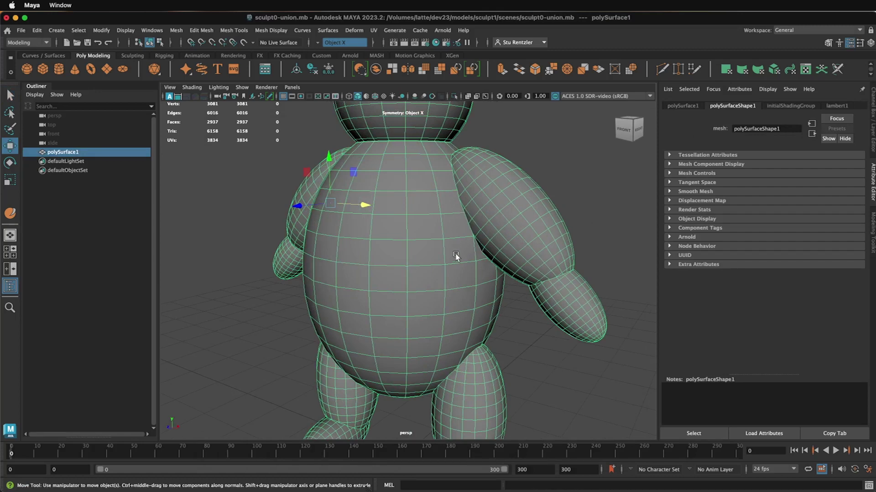
alt+drag(492, 274, 437, 244)
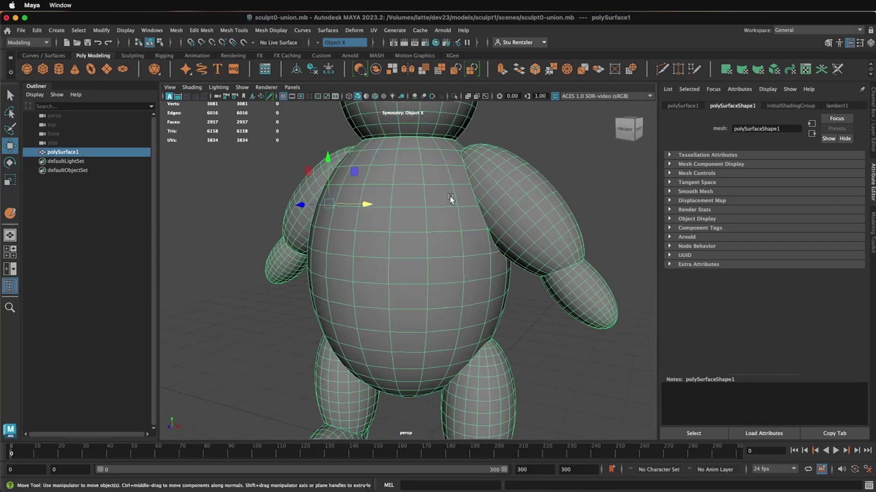
key(q)
click(549, 321)
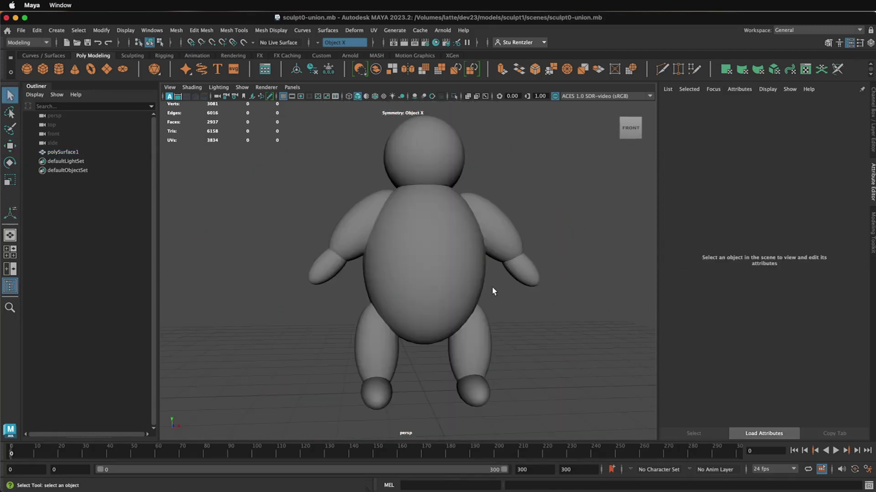
alt+drag(491, 287, 469, 293)
click(455, 245)
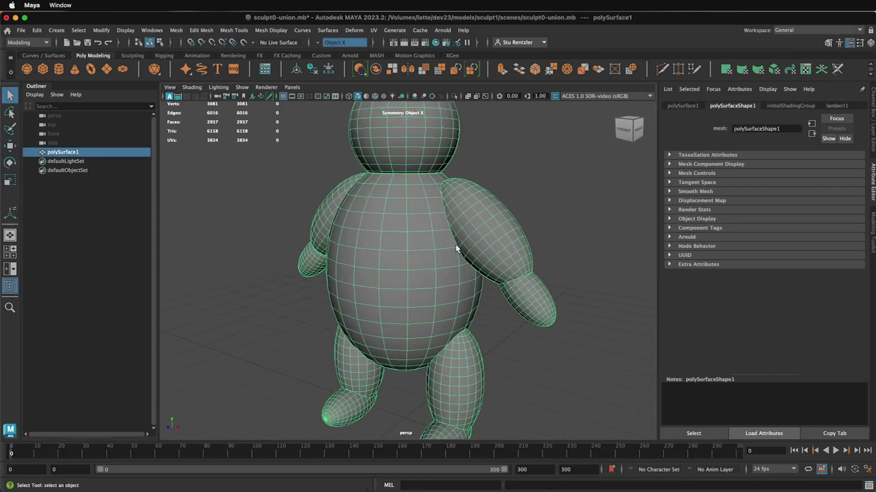
scroll(456, 245, up, 2)
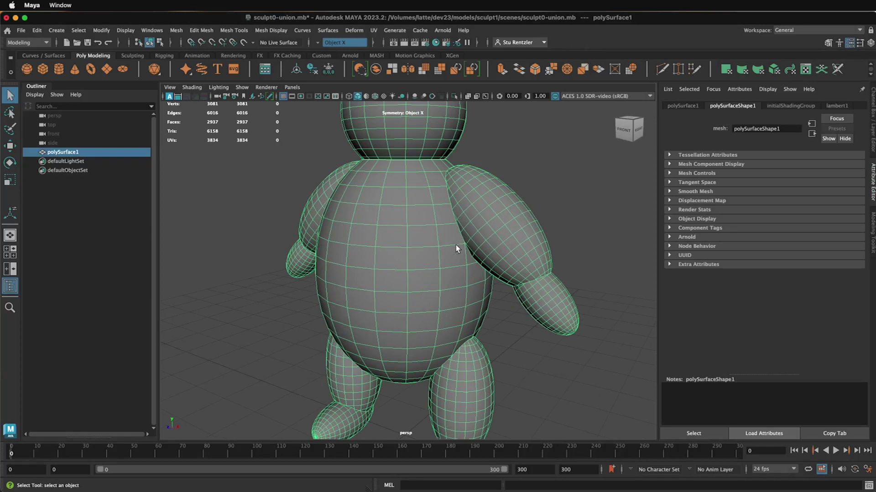
Check the shading around the unioned mesh's arm and leg joints with the Sculpt Tool active, and return to the Move Tool.
scroll(470, 228, up, 3)
scroll(468, 230, up, 2)
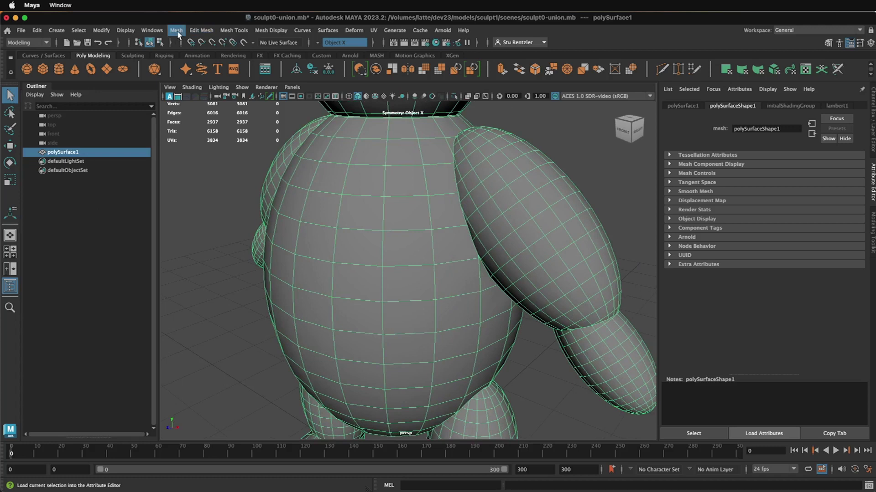
click(224, 31)
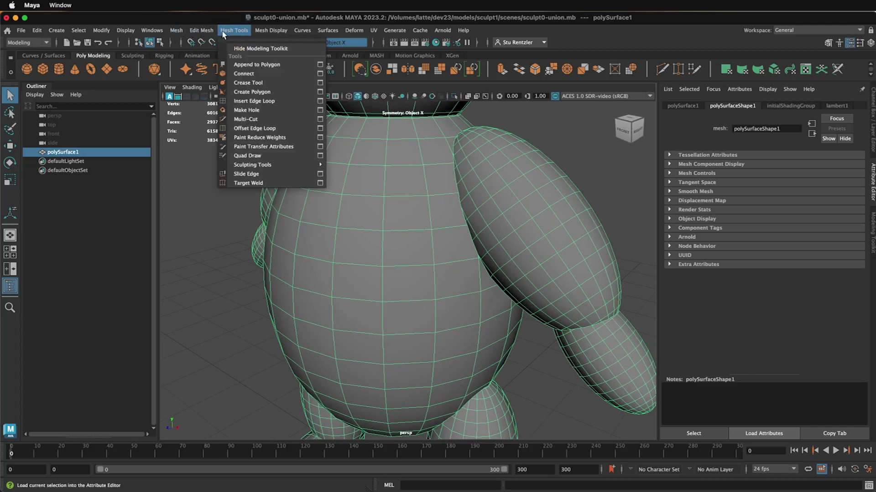
mouse_move(261, 165)
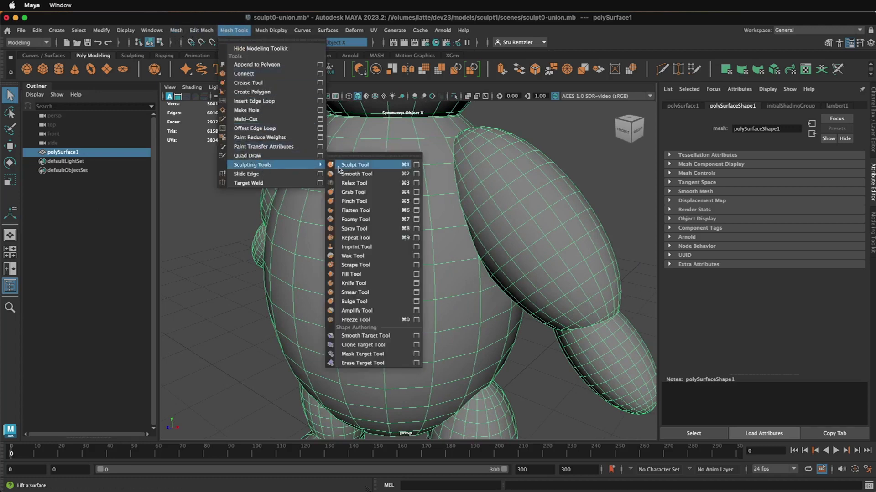
click(344, 171)
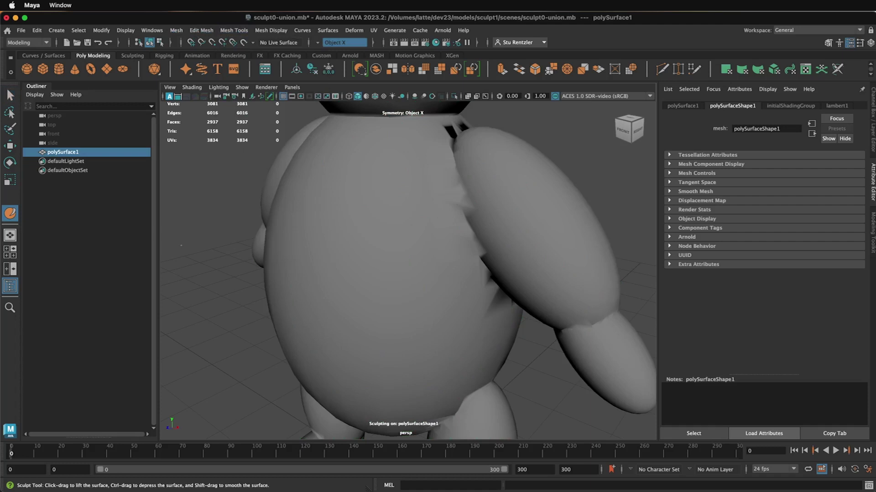
scroll(456, 281, down, 5)
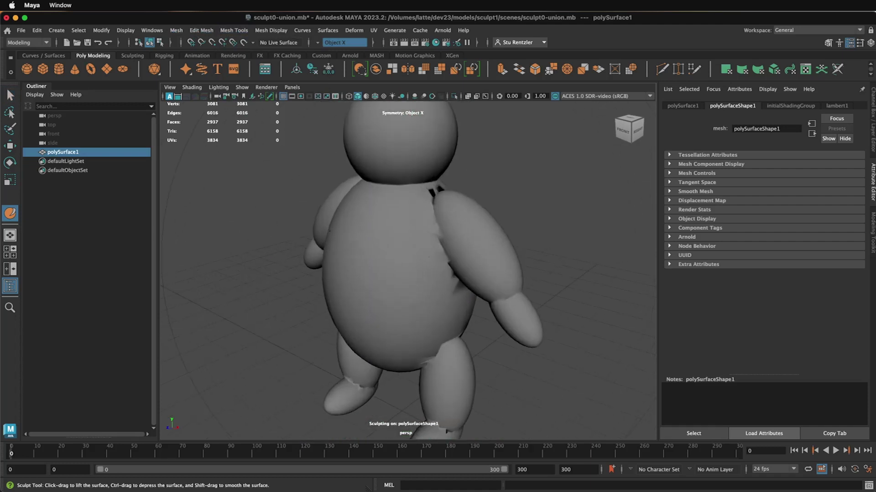
key(w)
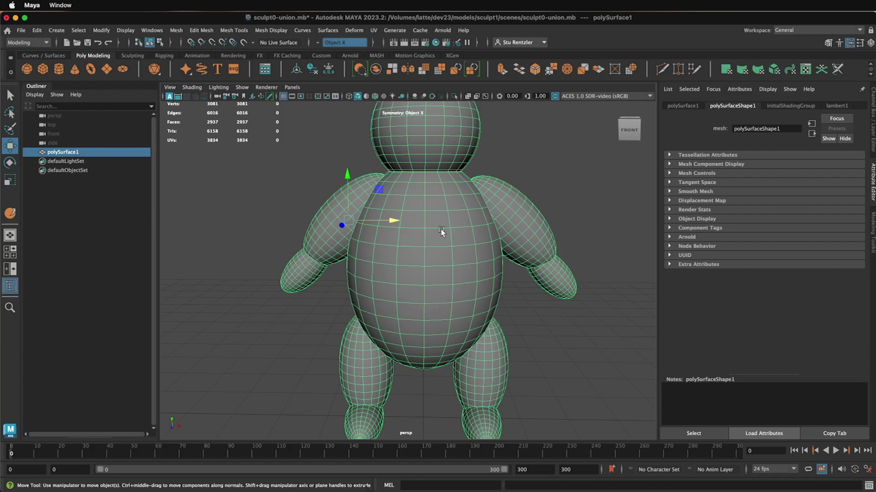
Retopologize the unioned body mesh with a target face count of 3000.
alt+drag(457, 231, 439, 247)
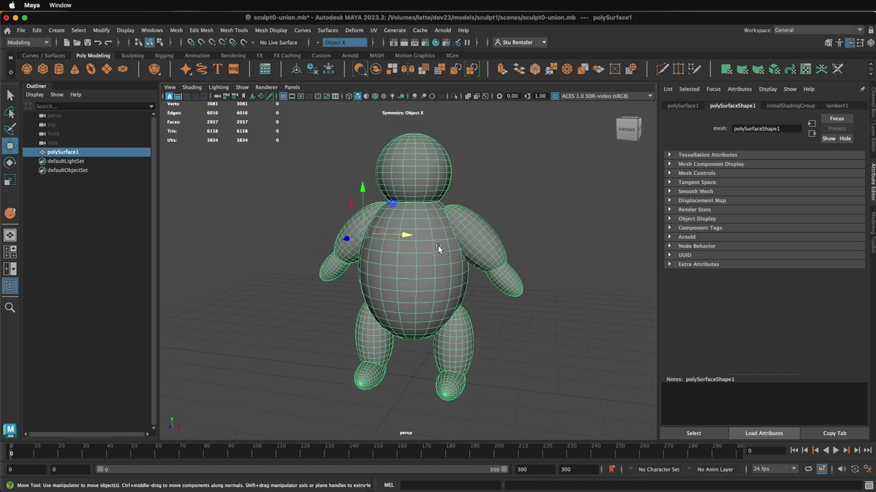
key(f)
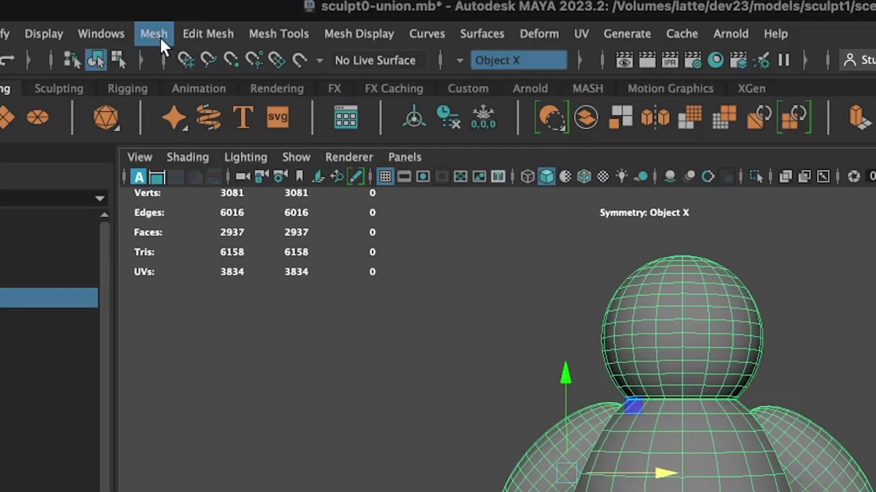
click(160, 37)
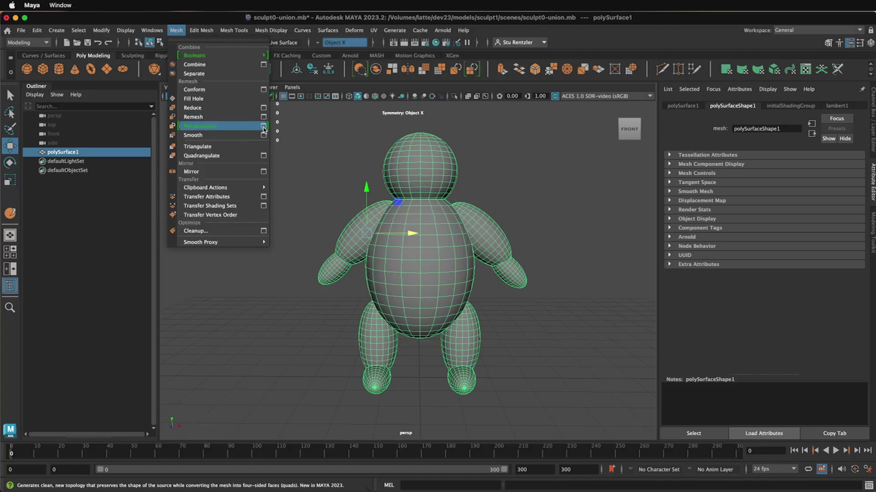
click(263, 130)
scroll(655, 240, down, 2)
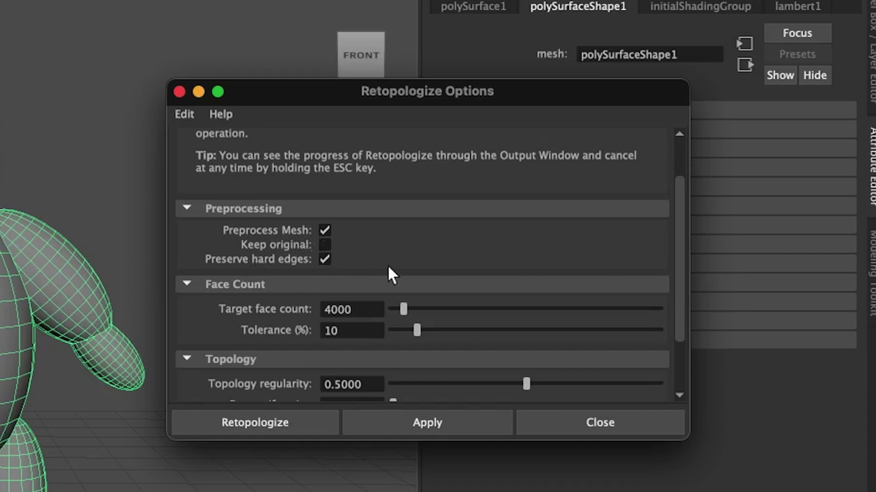
scroll(391, 273, down, 5)
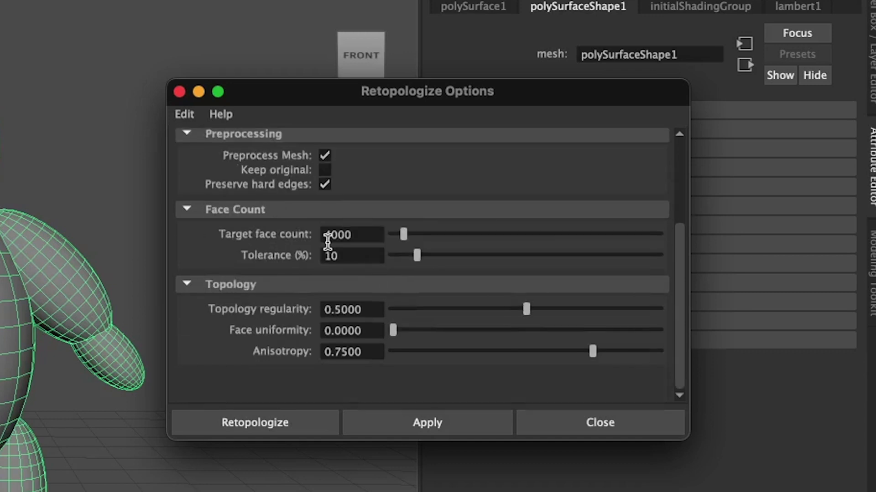
double_click(364, 235)
text(300)
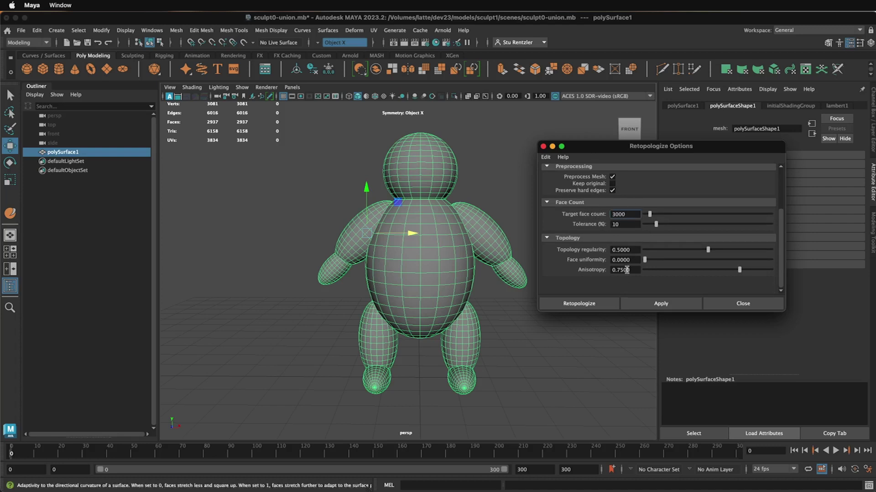
click(650, 300)
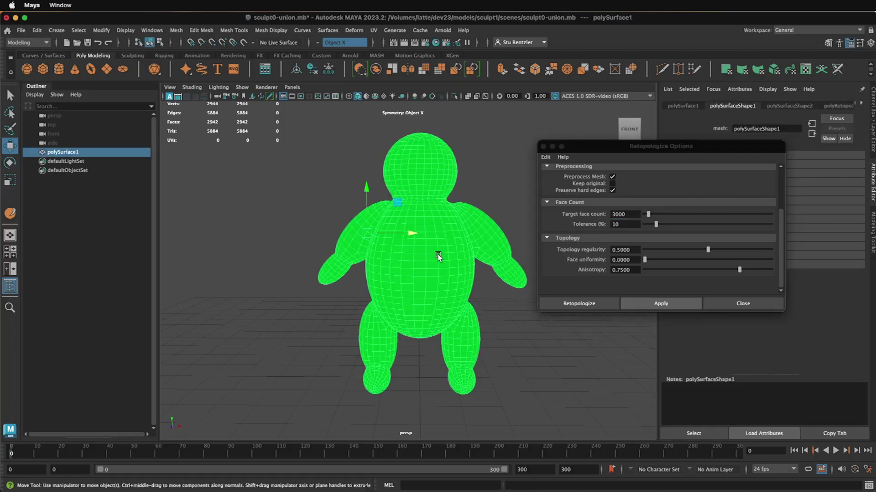
Examine the retopologized mesh's edge flow around the head, arms, torso and legs from the top, back and front.
alt+drag(461, 287, 365, 315)
scroll(372, 257, up, 6)
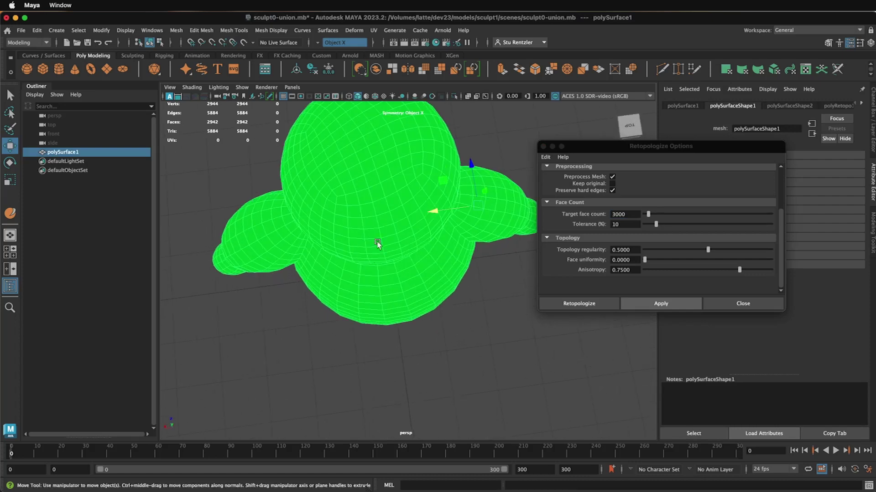
alt+drag(400, 258, 292, 269)
scroll(391, 253, down, 5)
scroll(357, 239, up, 5)
scroll(357, 238, down, 4)
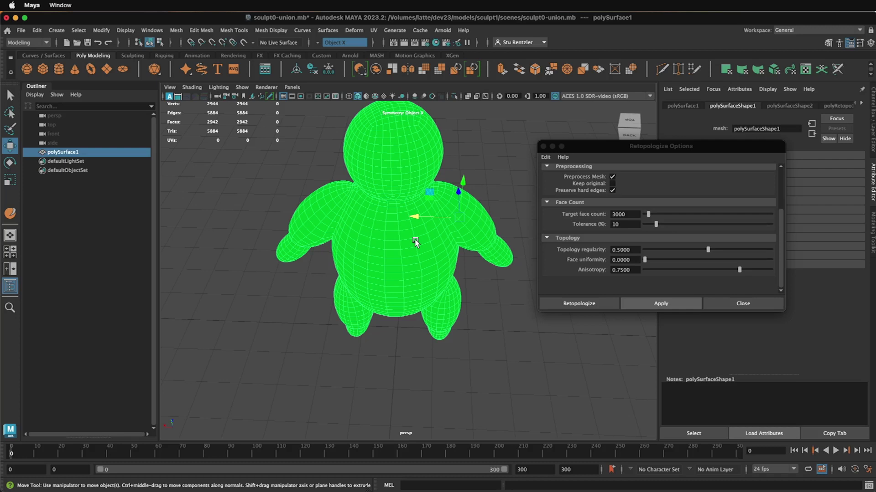
alt+drag(358, 250, 416, 252)
click(529, 364)
click(433, 305)
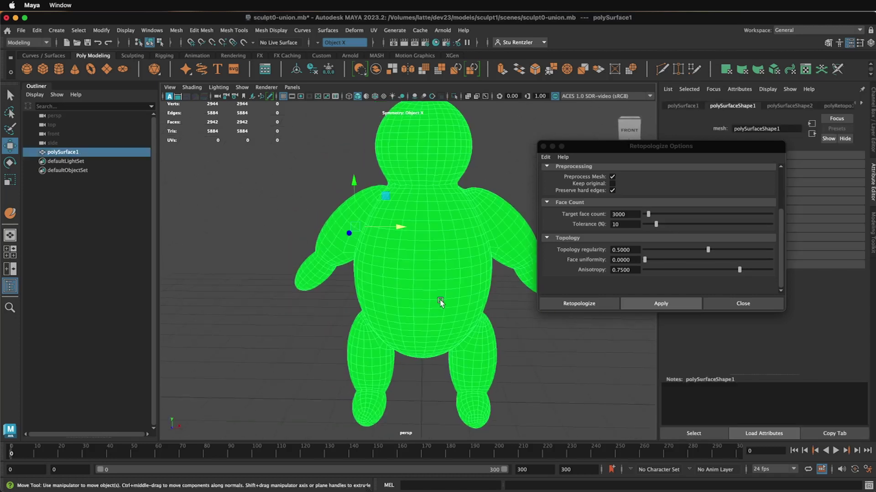
Assign a new Blinn material to the retopologized body and delete its construction history.
right_click(420, 150)
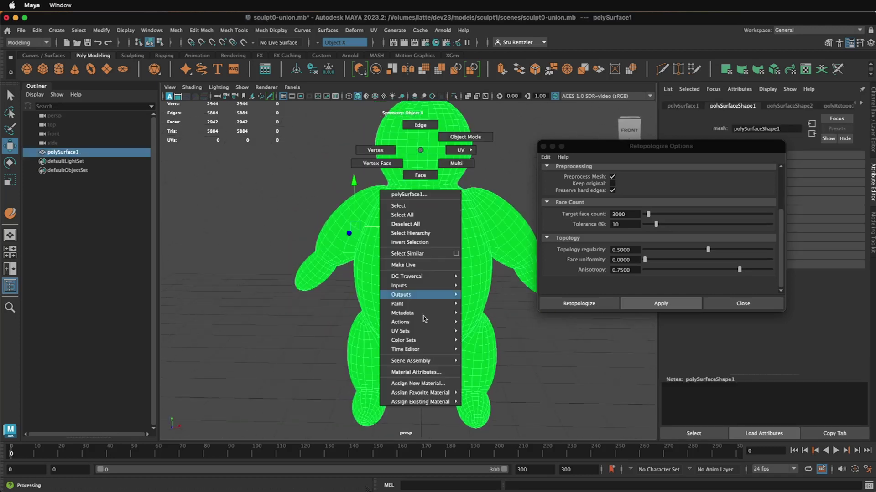
click(418, 385)
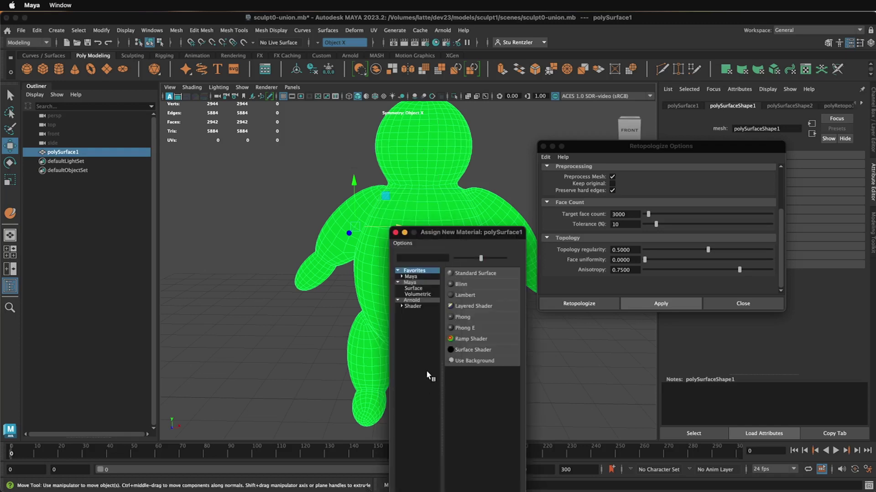
click(461, 284)
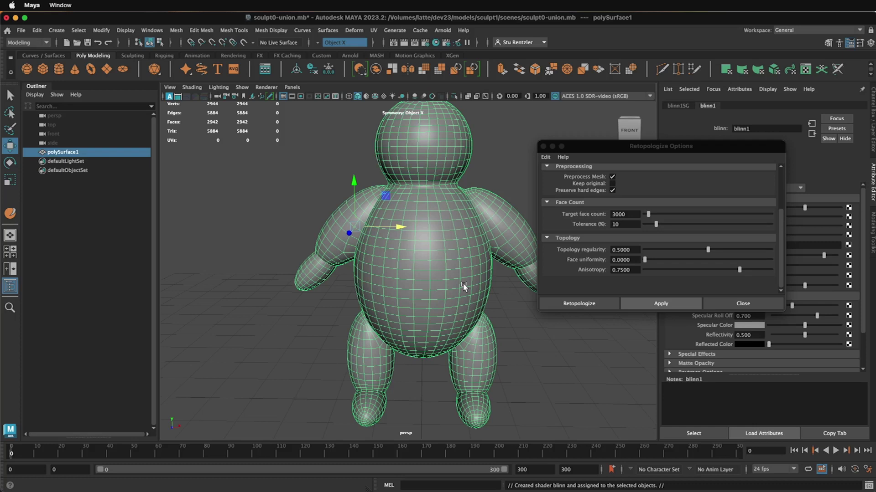
click(314, 70)
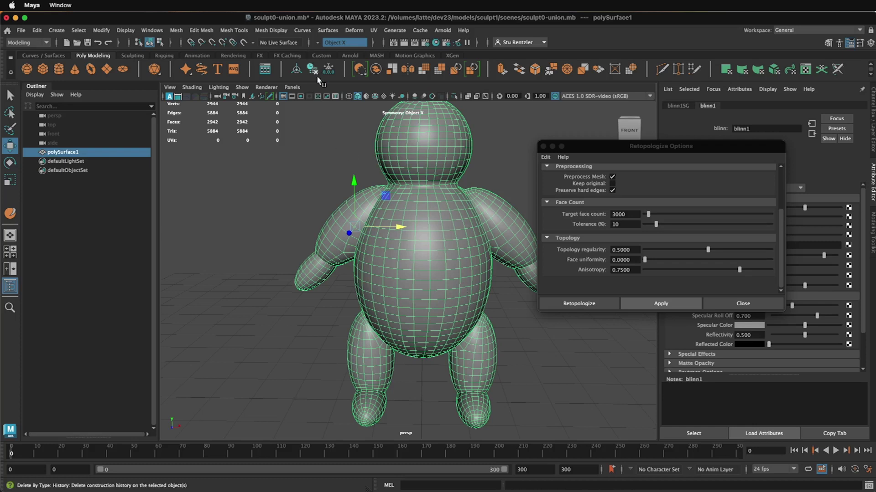
Assign another new Blinn material to the body mesh and check its topology from the top and front.
right_drag(418, 222, 417, 456)
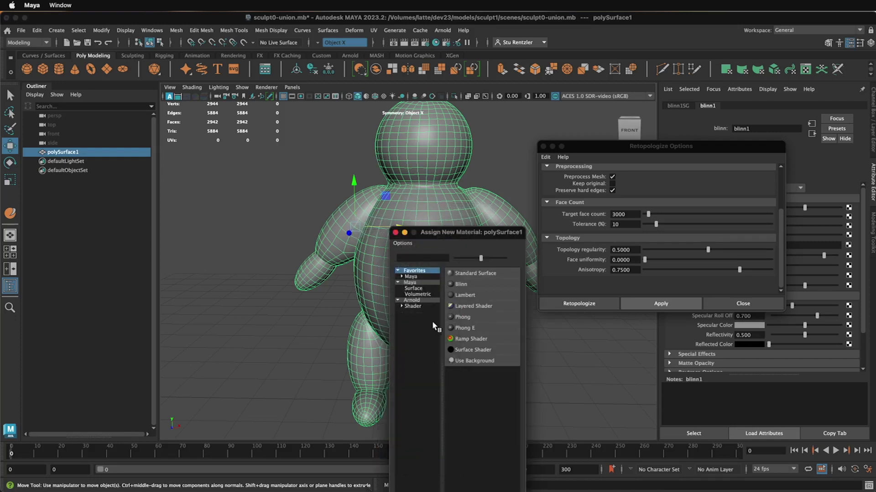
click(461, 285)
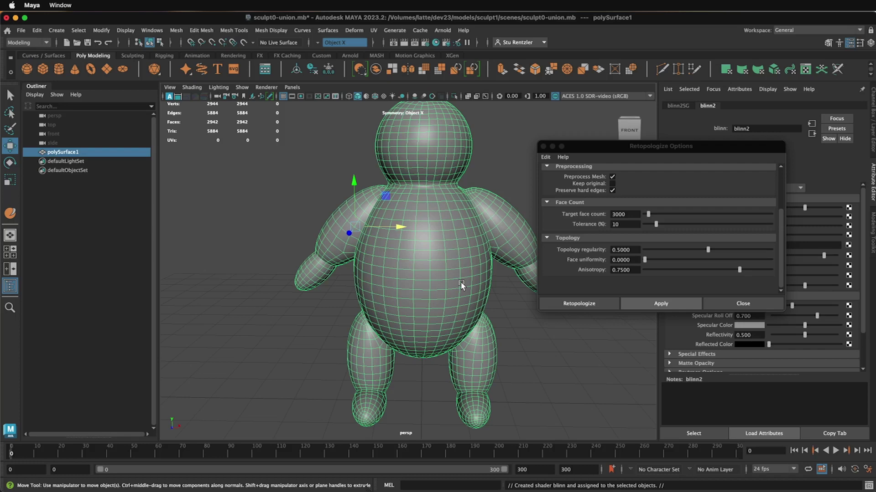
alt+drag(439, 285, 437, 307)
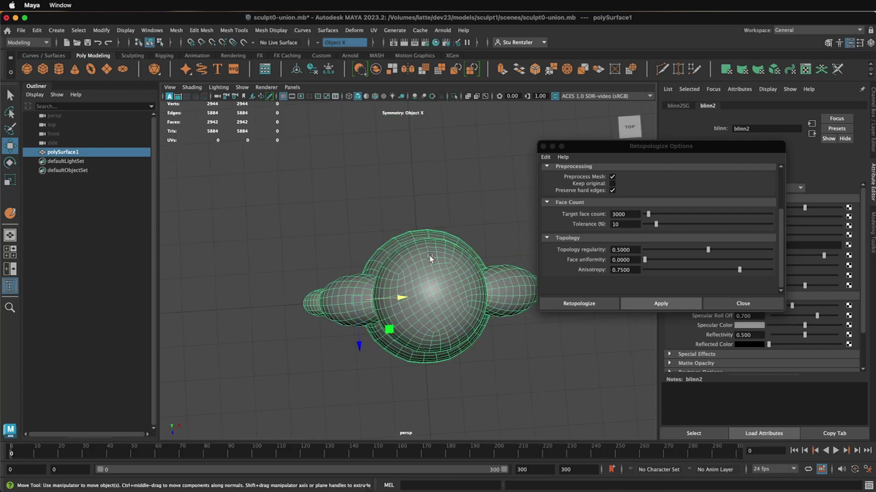
alt+drag(437, 345, 435, 313)
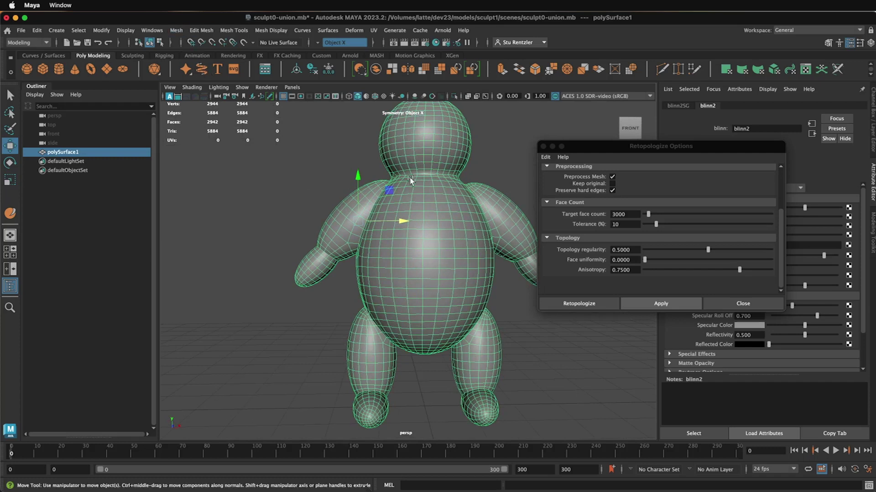
Mirror the body mesh across the world X axis with cut geometry on and an offset of about 0.008.
click(178, 33)
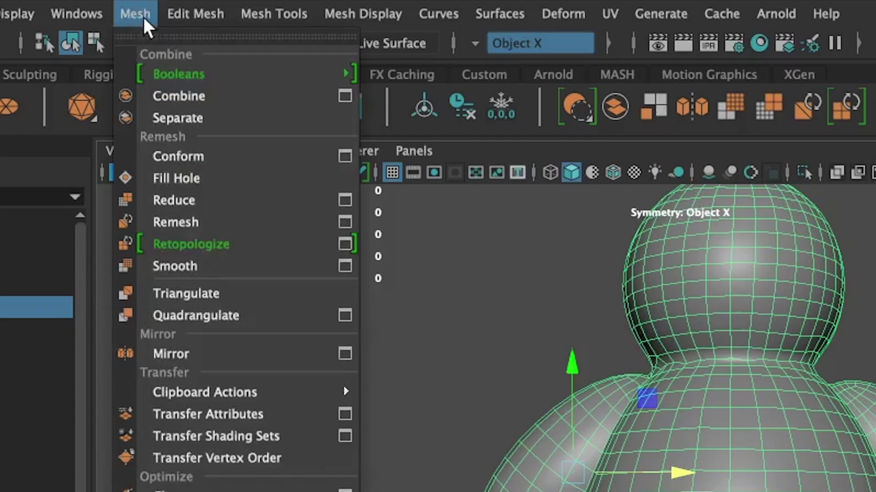
click(229, 355)
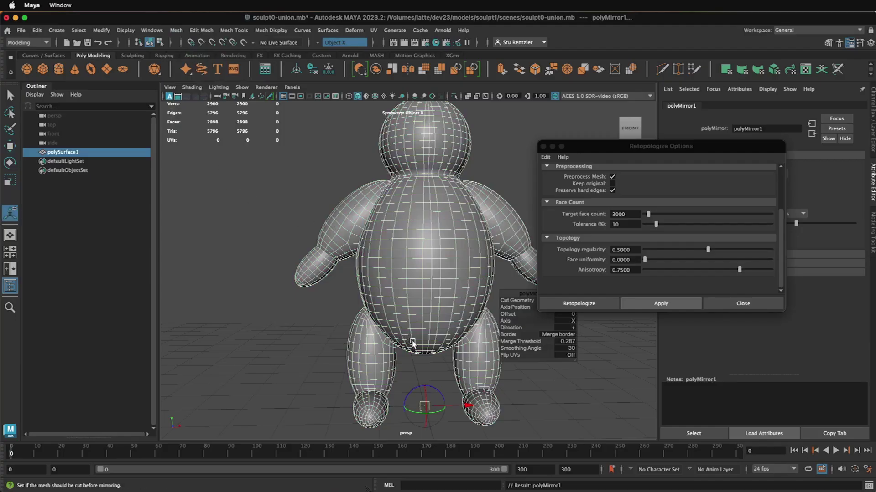
drag(467, 409, 414, 225)
alt+drag(441, 267, 429, 279)
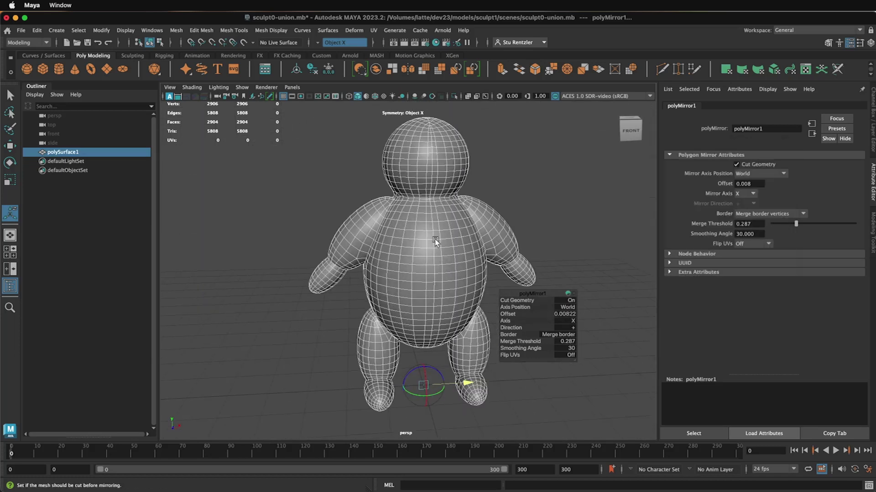
Reselect the mirrored body mesh and delete its construction history.
click(506, 162)
click(429, 199)
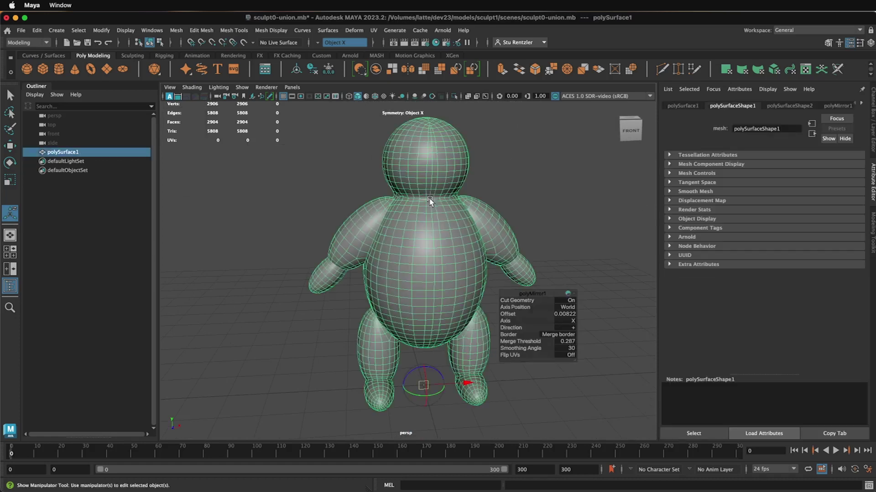
mouse_move(434, 221)
alt+mouse_down()
mouse_move(430, 261)
mouse_move(434, 218)
alt+mouse_up()
click(312, 72)
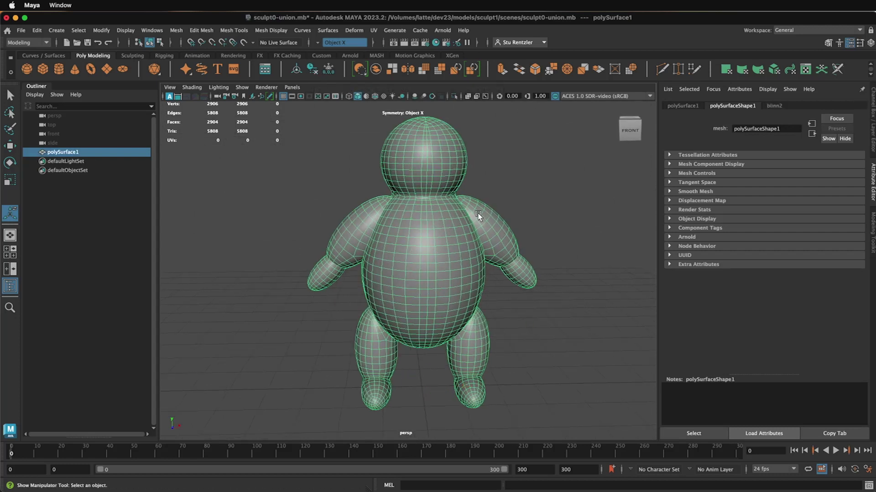
Retopologize the mirrored body mesh with a target face count of 4000.
mouse_move(416, 187)
alt+mouse_down()
mouse_move(428, 206)
mouse_move(425, 185)
alt+mouse_up()
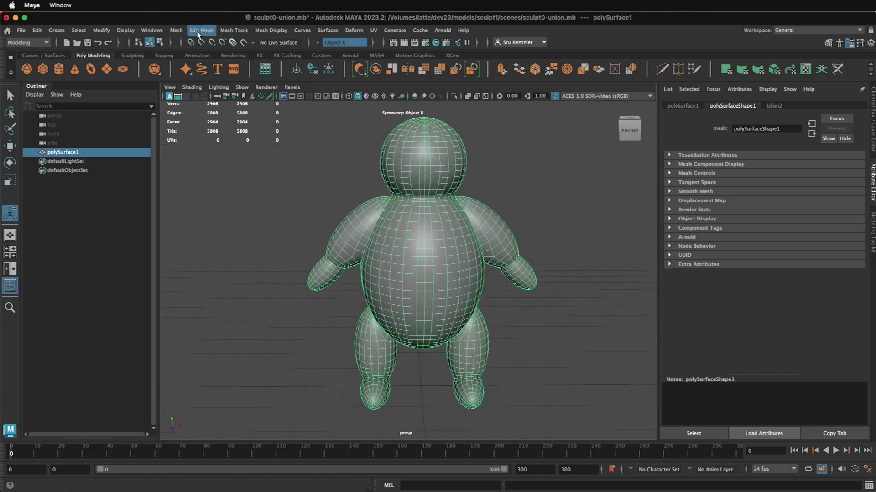
click(175, 30)
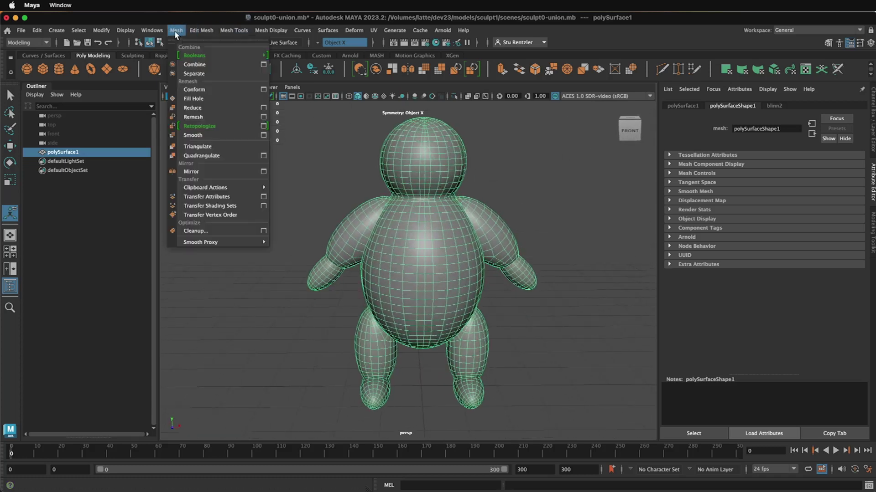
click(263, 126)
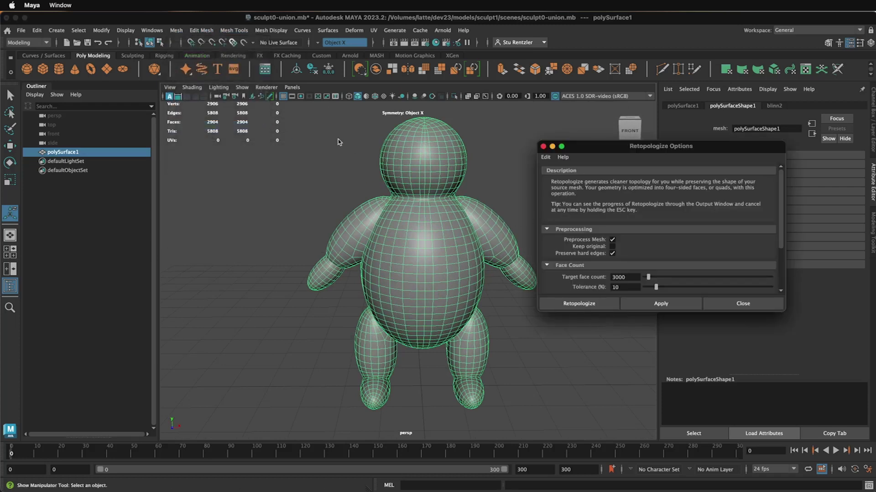
double_click(630, 277)
text(40)
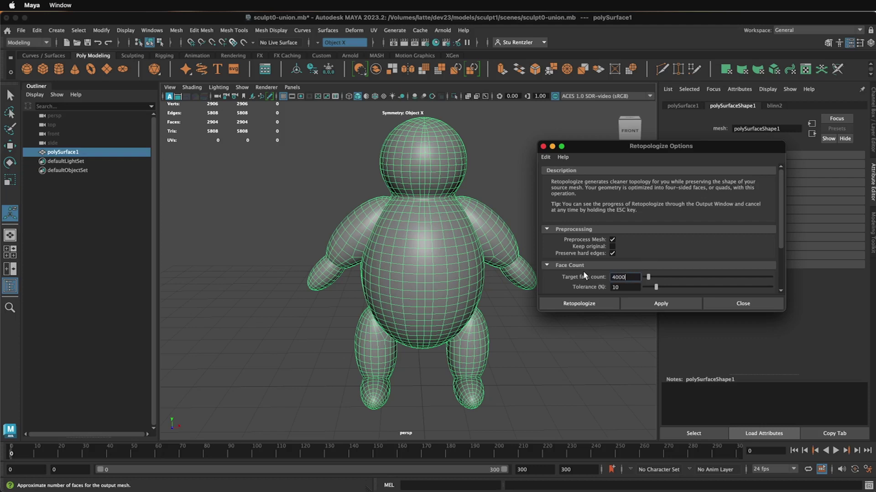
click(642, 305)
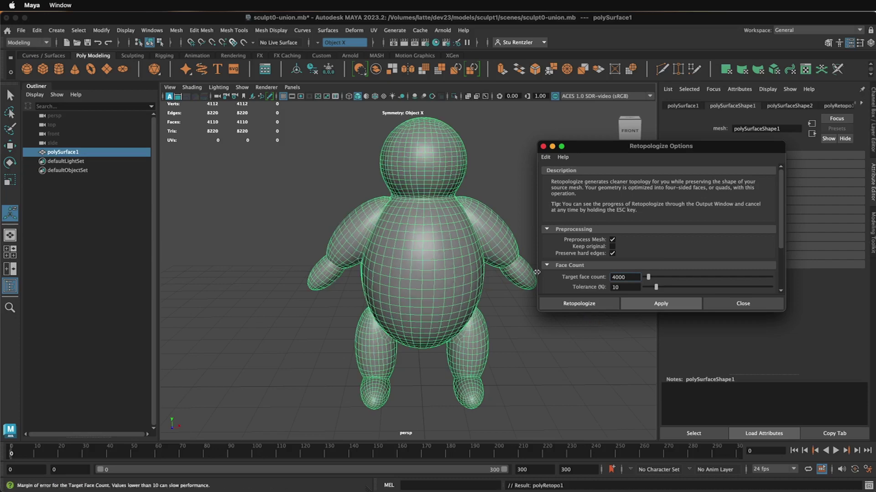
mouse_move(446, 216)
alt+mouse_down()
mouse_move(445, 254)
mouse_move(449, 207)
mouse_move(376, 208)
mouse_move(444, 214)
alt+mouse_up()
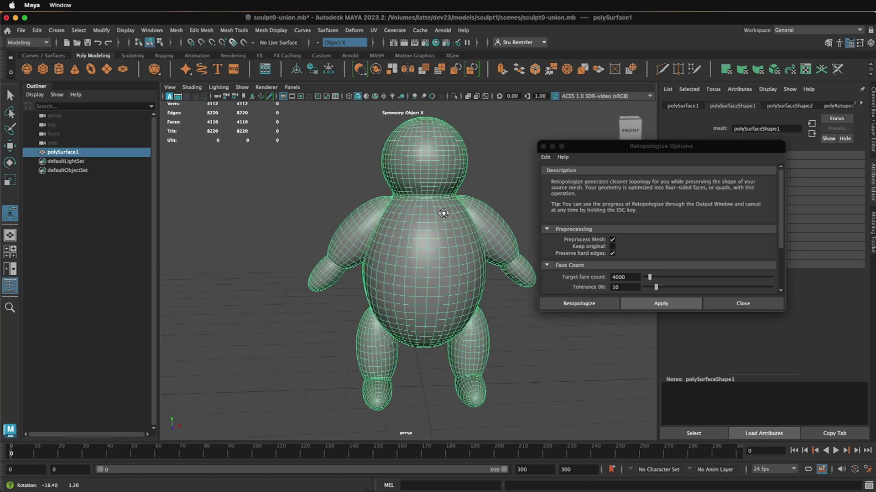
Close the retopologize settings and delete the body mesh's construction history.
click(543, 146)
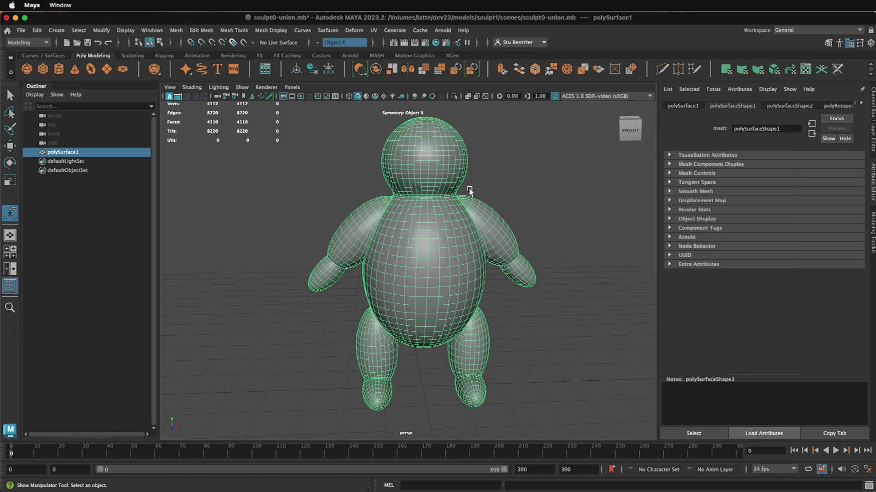
click(313, 69)
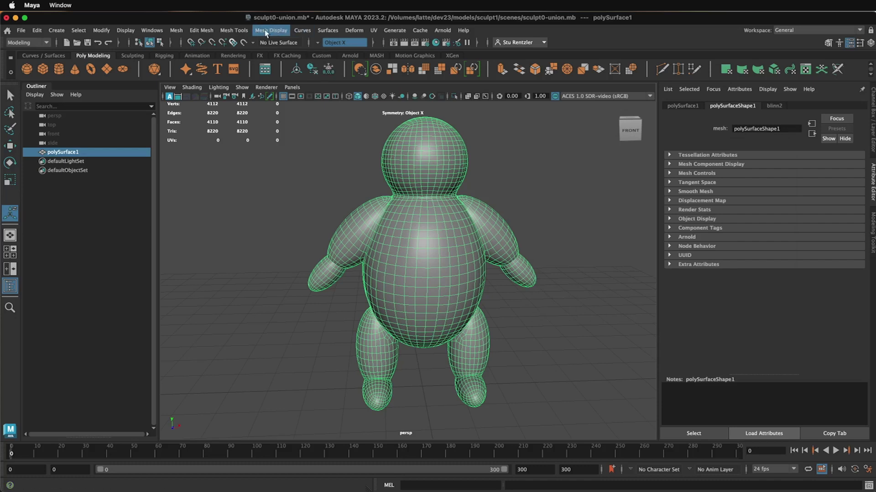
Activate the Sculpt Tool on the body mesh and shrink its brush to well below the torso's width.
click(176, 32)
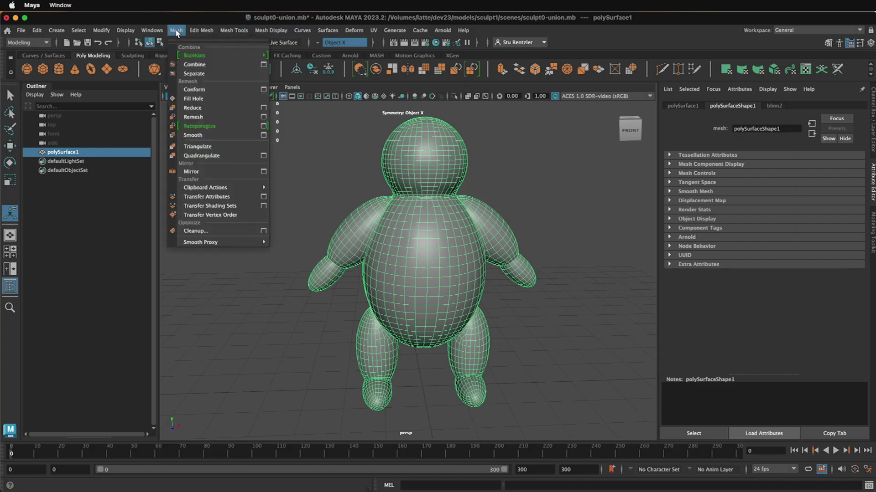
click(176, 32)
click(234, 30)
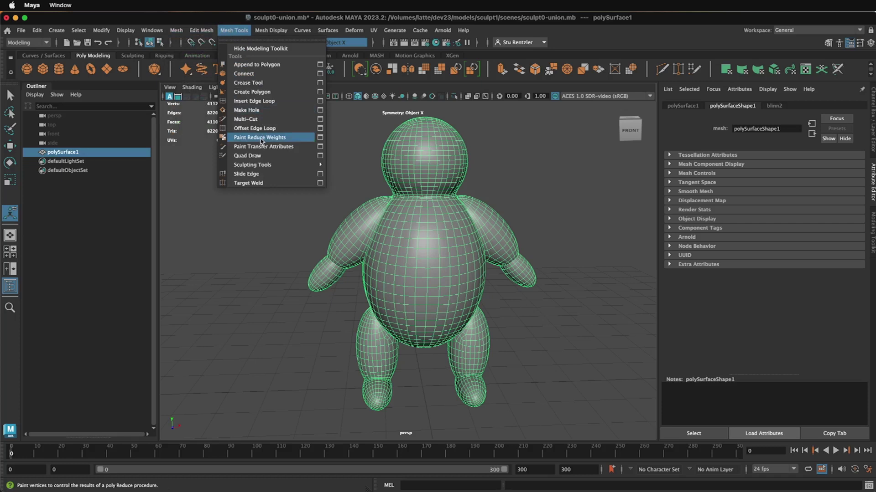
mouse_move(321, 169)
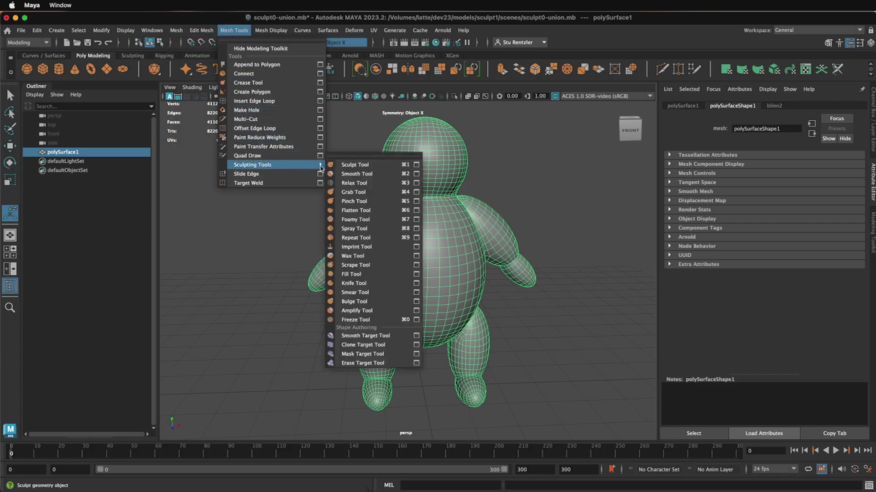
click(356, 165)
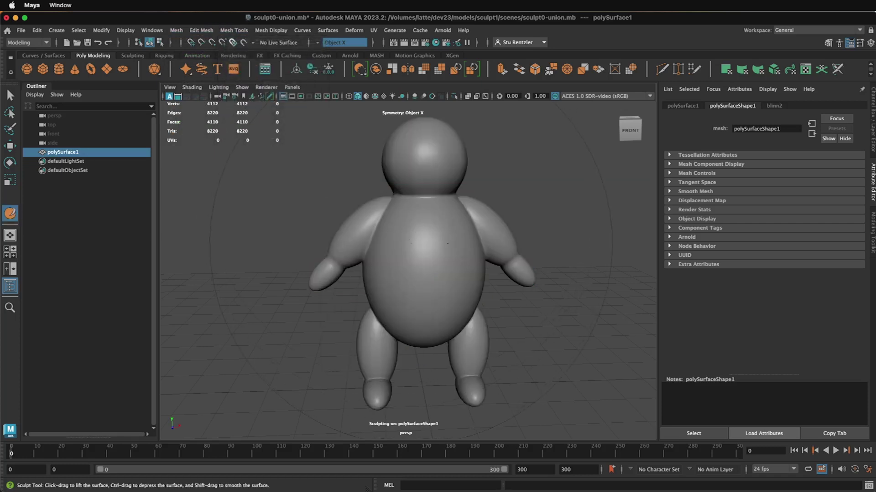
key(b)
drag(411, 244, 334, 244)
drag(430, 238, 426, 238)
mouse_move(298, 282)
mouse_down()
mouse_move(335, 95)
mouse_move(391, 338)
mouse_move(409, 215)
mouse_up()
Try a symmetrical sculpt stroke from the shoulder down the side of the body, and undo it.
scroll(410, 256, down, 5)
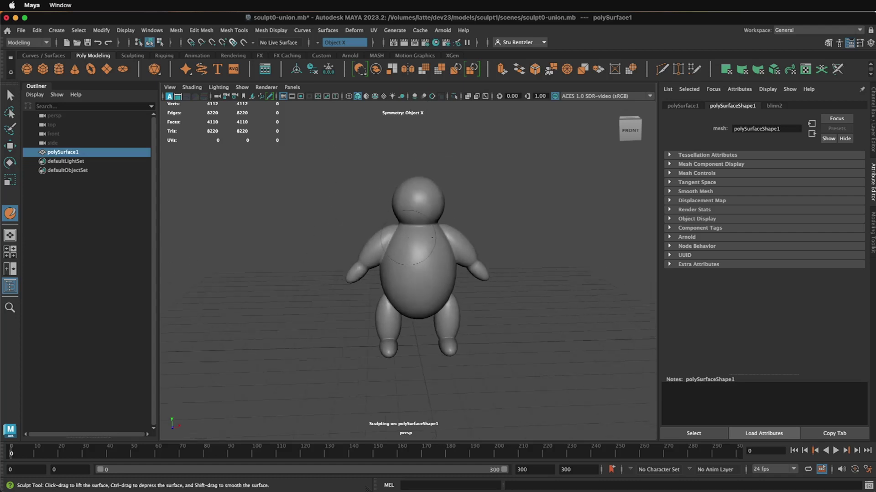
drag(415, 274, 414, 273)
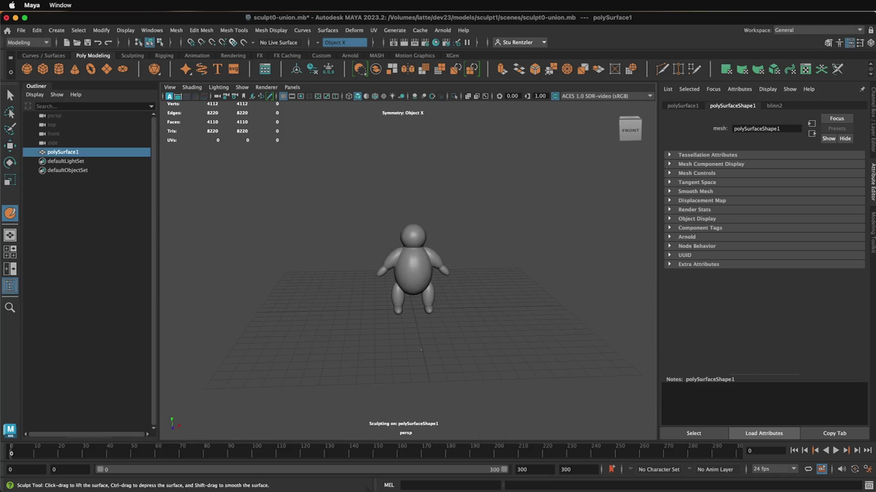
drag(414, 259, 412, 262)
scroll(401, 258, up, 5)
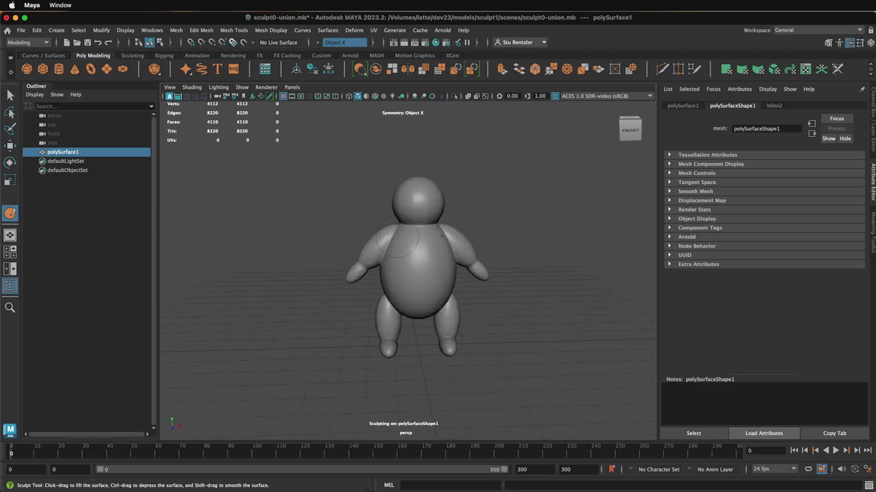
drag(397, 235, 384, 330)
key(super+z)
Blend the creases where the arms join the torso with small symmetrical sculpting strokes, and check the shoulders.
scroll(401, 259, up, 6)
scroll(391, 225, up, 2)
drag(382, 217, 353, 219)
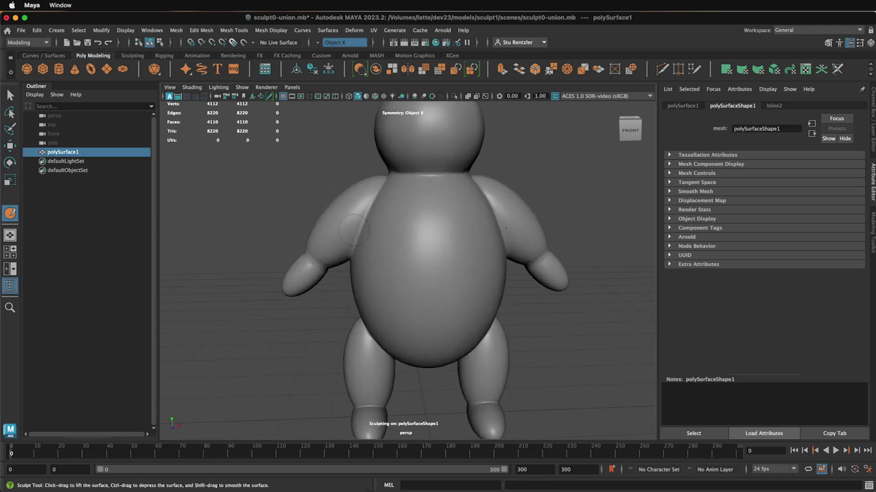
drag(412, 240, 401, 326)
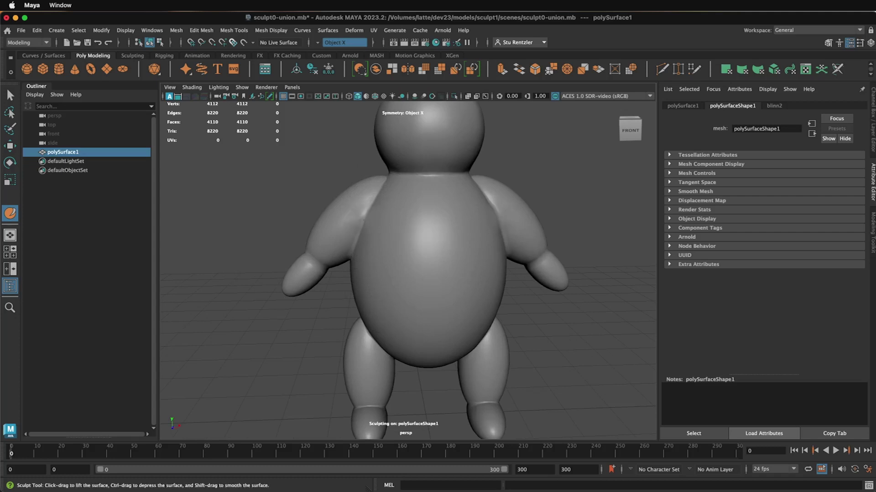
alt+drag(358, 249, 412, 238)
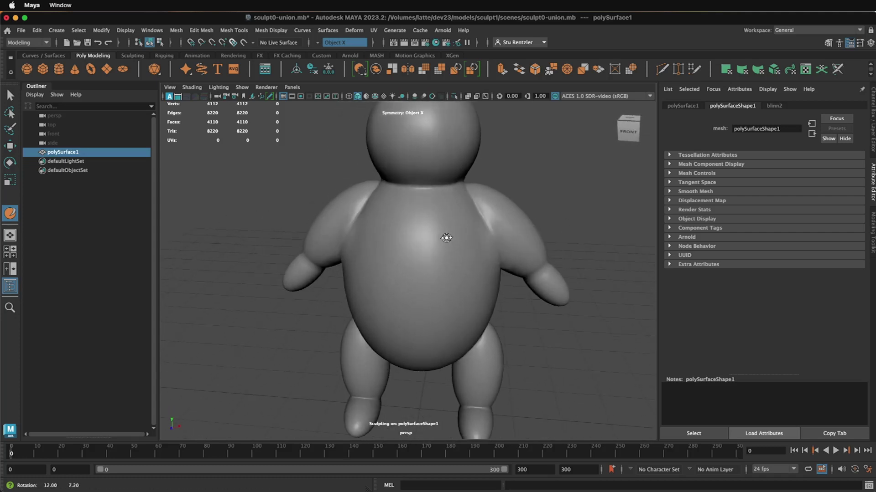
mouse_move(446, 237)
alt+mouse_down()
mouse_move(451, 244)
mouse_move(418, 257)
alt+mouse_up()
scroll(427, 261, down, 5)
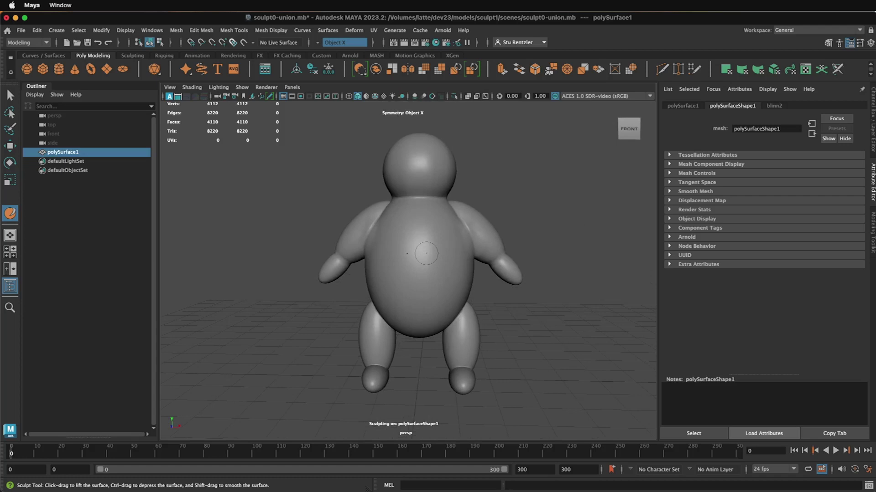
mouse_move(426, 253)
alt+mouse_down()
mouse_move(325, 253)
mouse_move(432, 256)
mouse_move(425, 252)
alt+mouse_up()
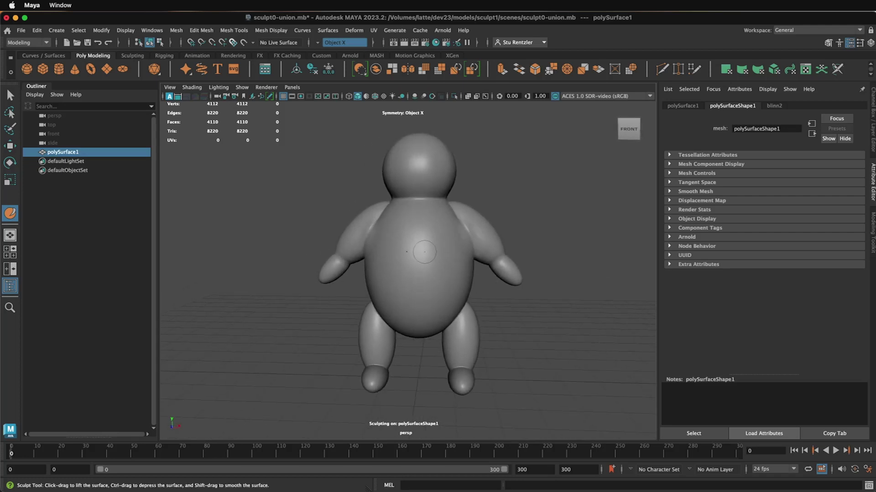